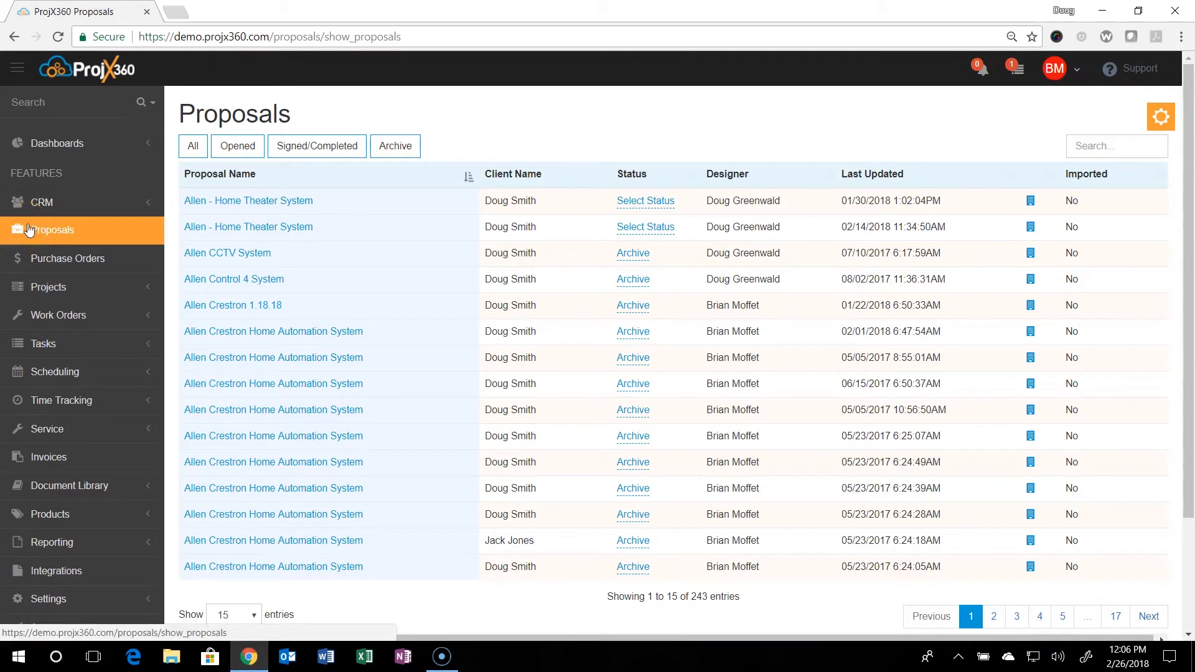
Open the proposal settings from the proposals list.
{"action": "left_click", "coordinate": [56, 231]}
{"action": "left_click", "coordinate": [1167, 121]}
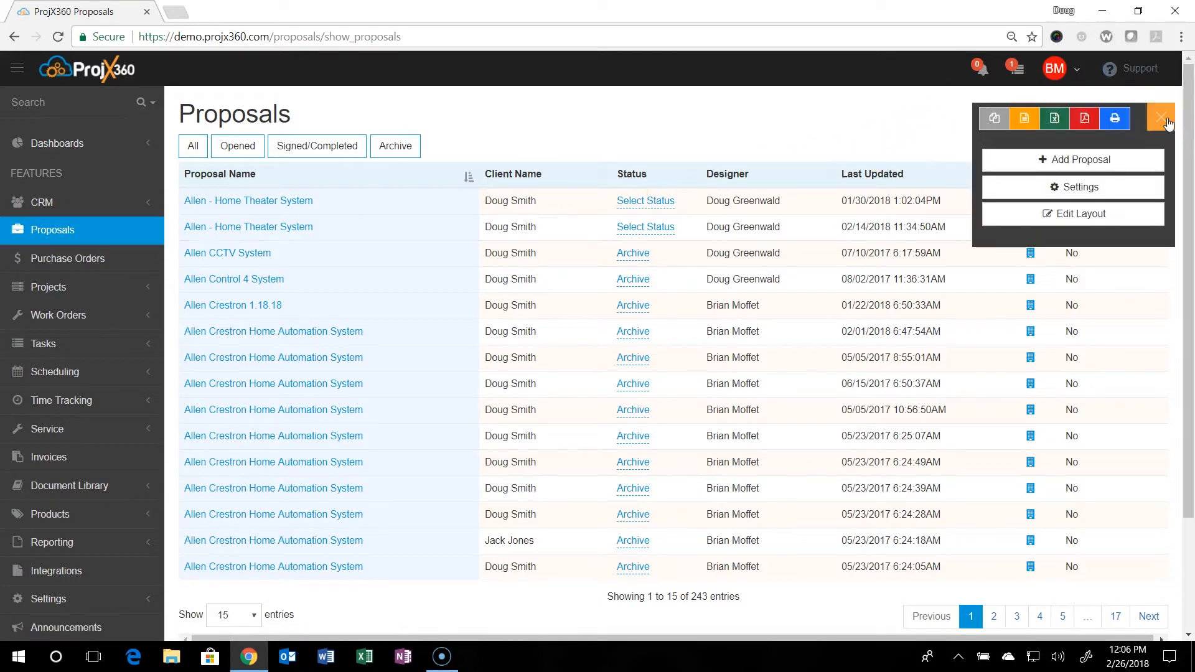
{"action": "left_click", "coordinate": [1083, 192]}
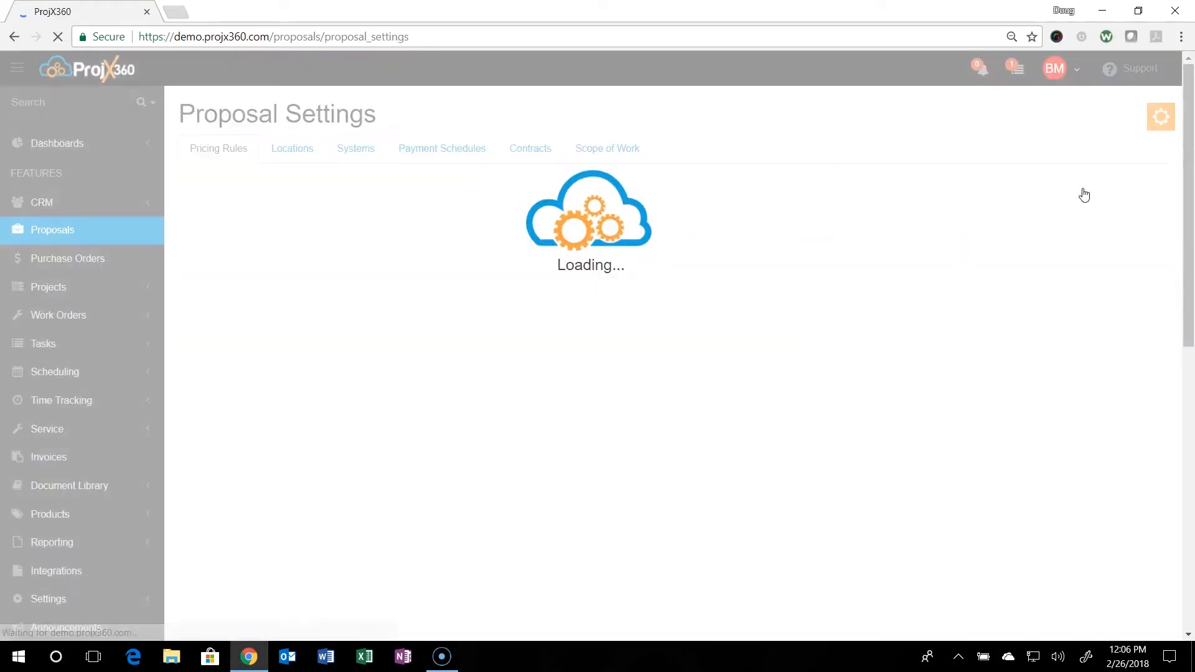
{"action": "left_click", "coordinate": [1077, 187]}
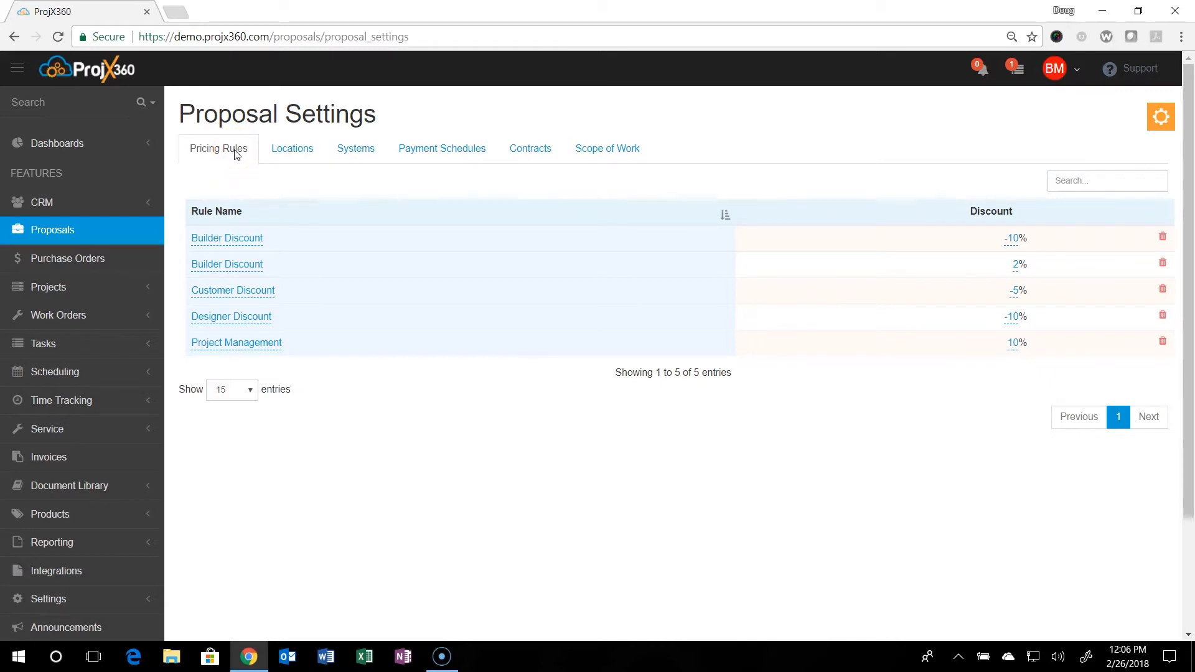
Add a pricing rule to the proposal settings and name it "Preferred Customer".
{"action": "left_click", "coordinate": [1157, 119]}
{"action": "left_click", "coordinate": [1082, 153]}
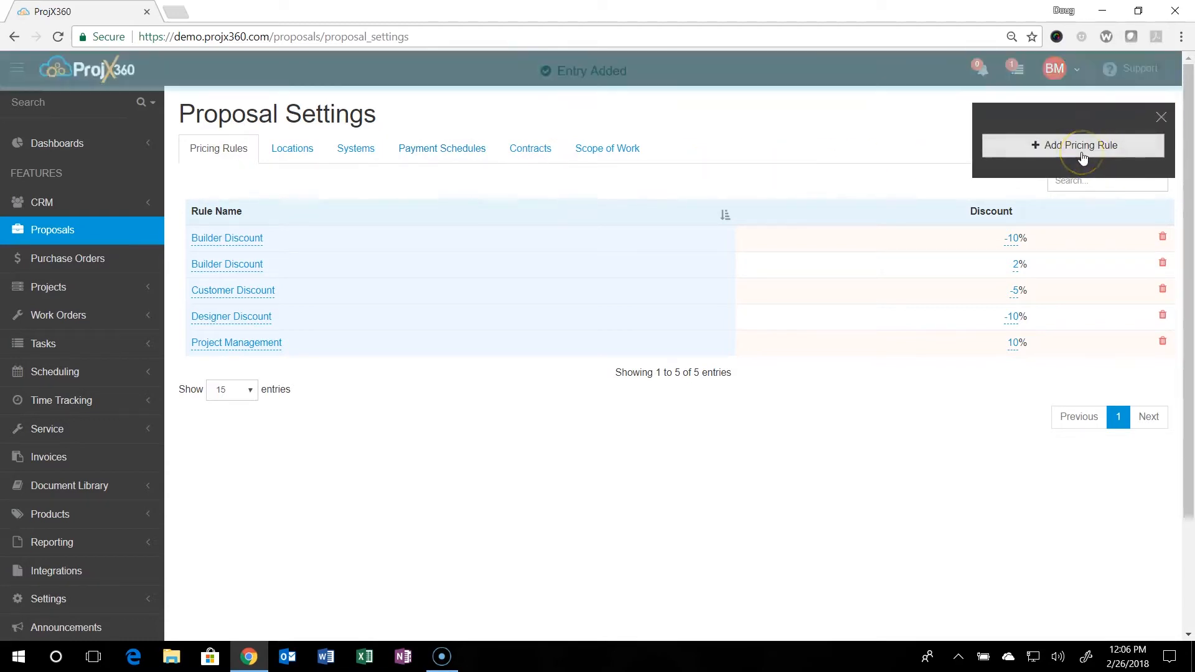
{"action": "left_click", "coordinate": [1067, 157]}
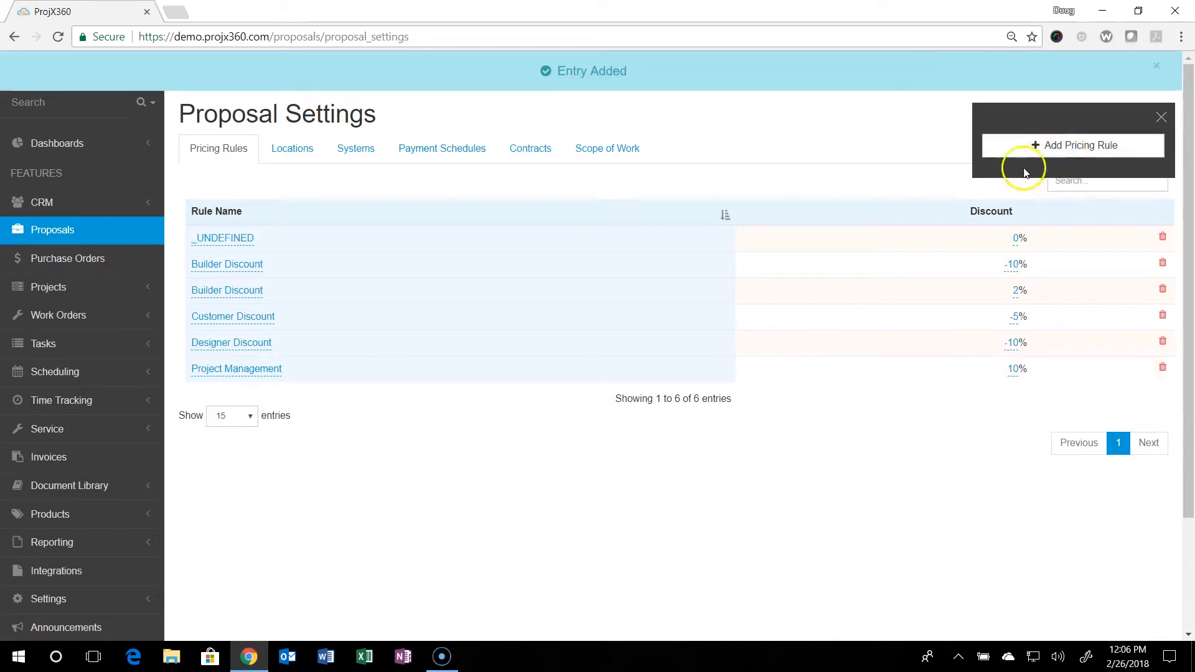
{"action": "left_click", "coordinate": [237, 246]}
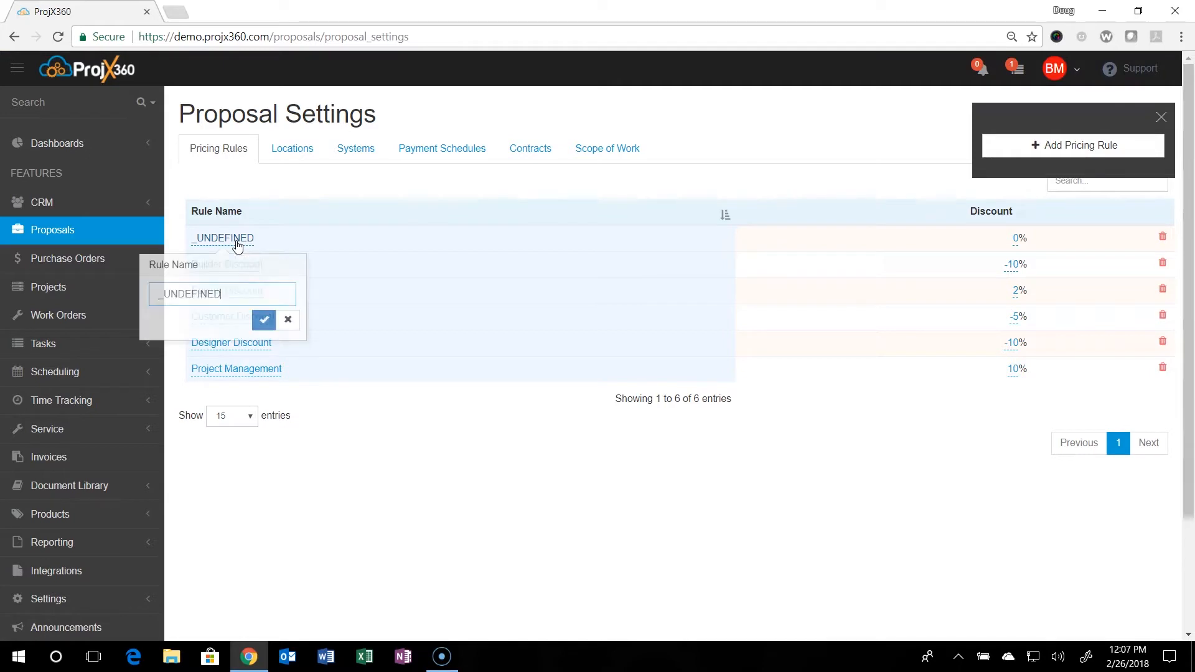
{"action": "left_click", "coordinate": [249, 305]}
{"action": "left_click_drag", "start_coordinate": [246, 299], "coordinate": [154, 299]}
{"action": "type", "text": "P"}
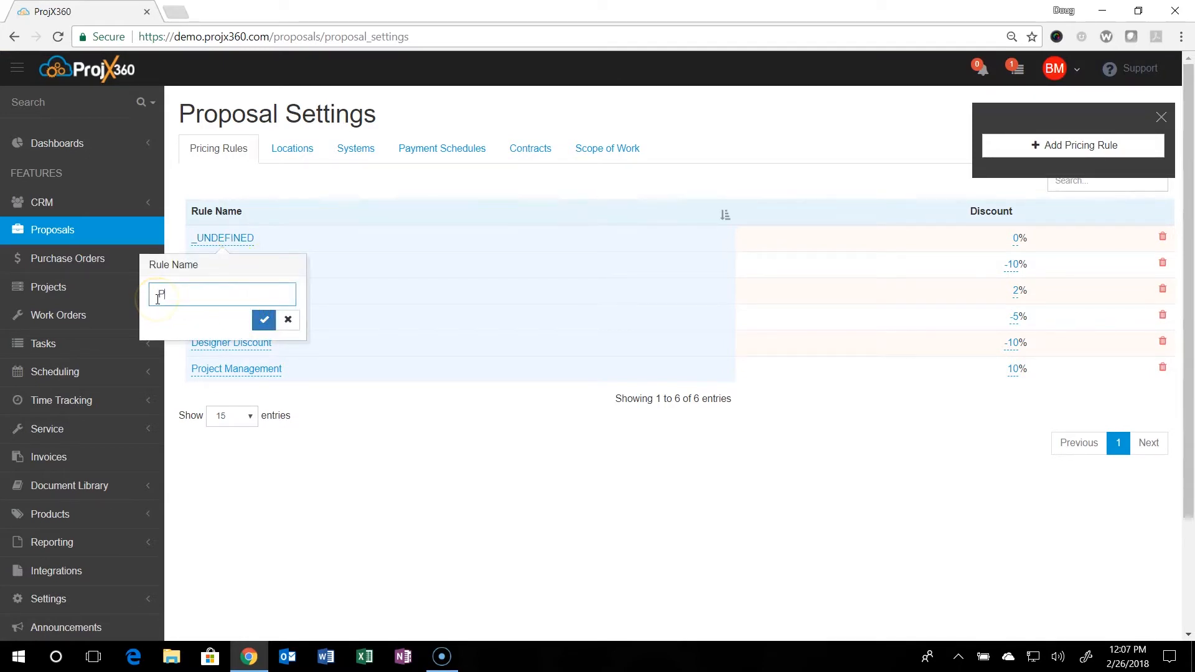
{"action": "type", "text": "referred Customer"}
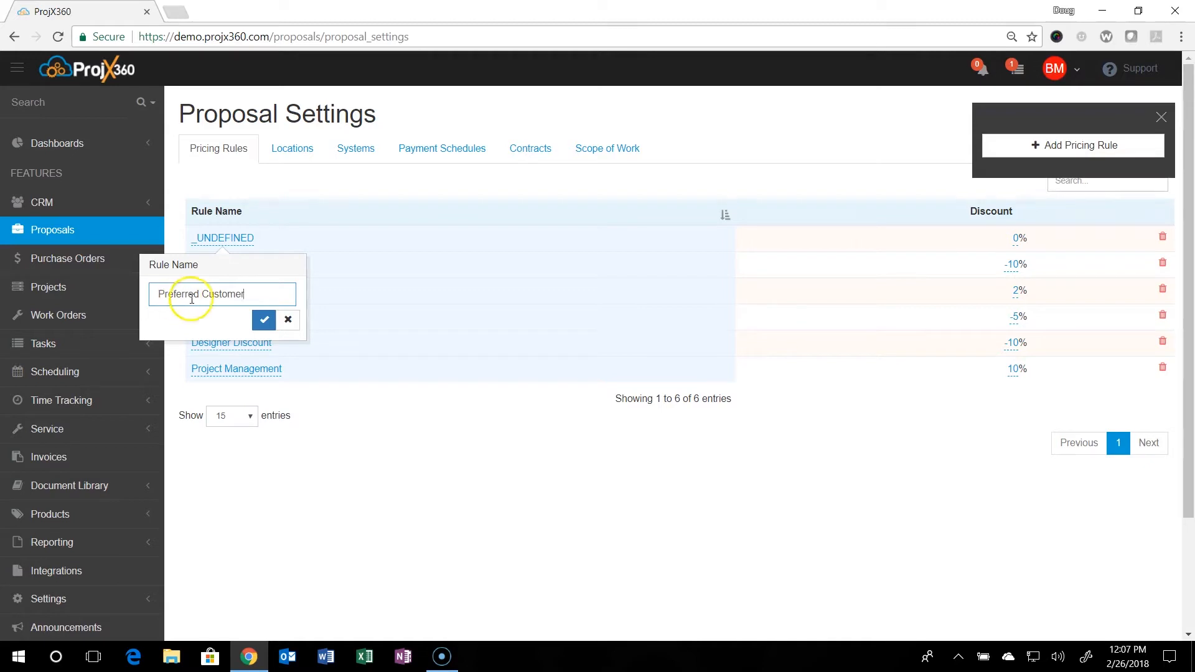
{"action": "left_click", "coordinate": [264, 320]}
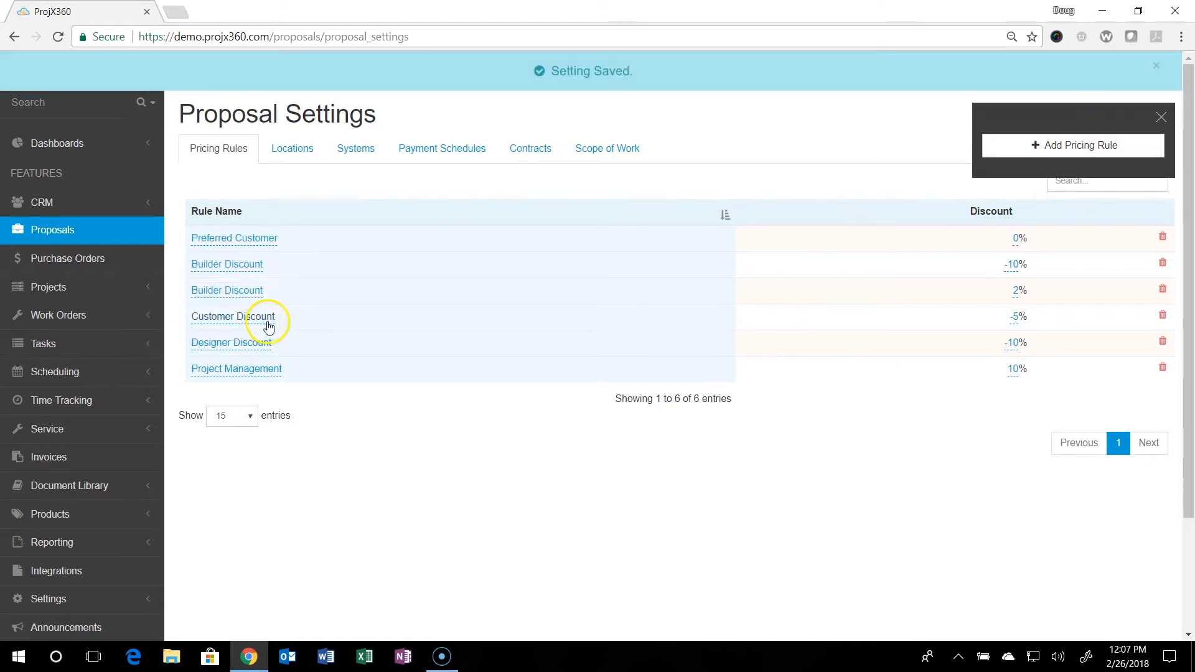
Set the discount of the Preferred Customer pricing rule to -15%.
{"action": "left_click", "coordinate": [1018, 245]}
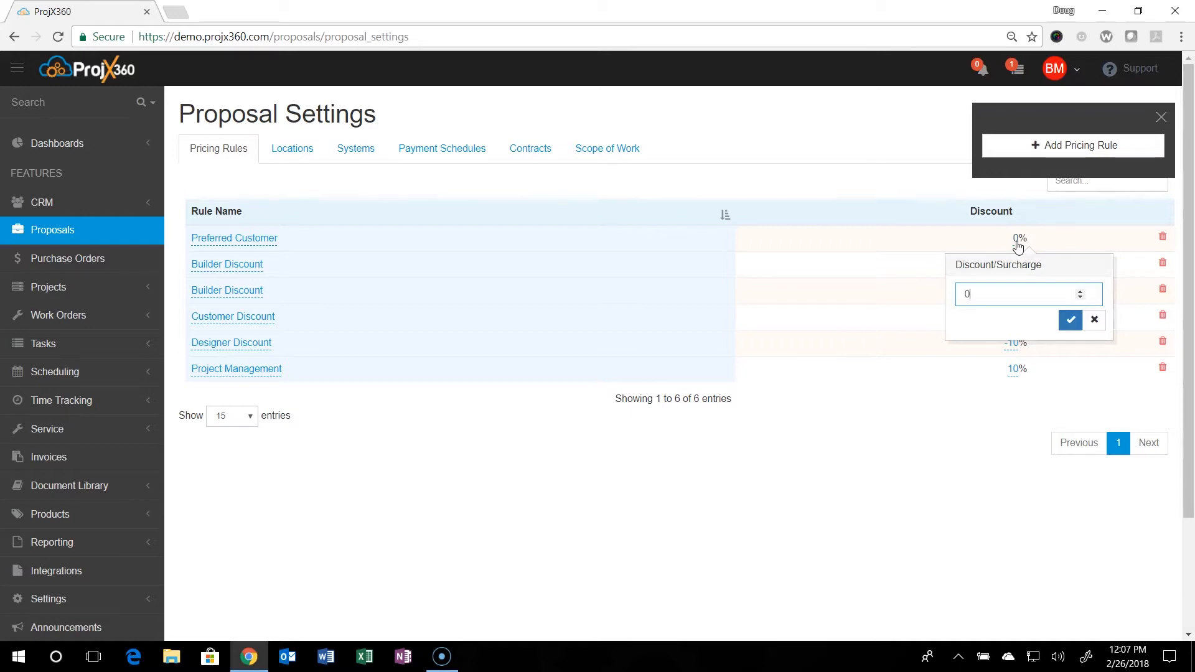
{"action": "left_click", "coordinate": [996, 295]}
{"action": "left_click_drag", "start_coordinate": [980, 298], "coordinate": [959, 303]}
{"action": "type", "text": "-15"}
{"action": "left_click", "coordinate": [1076, 323]}
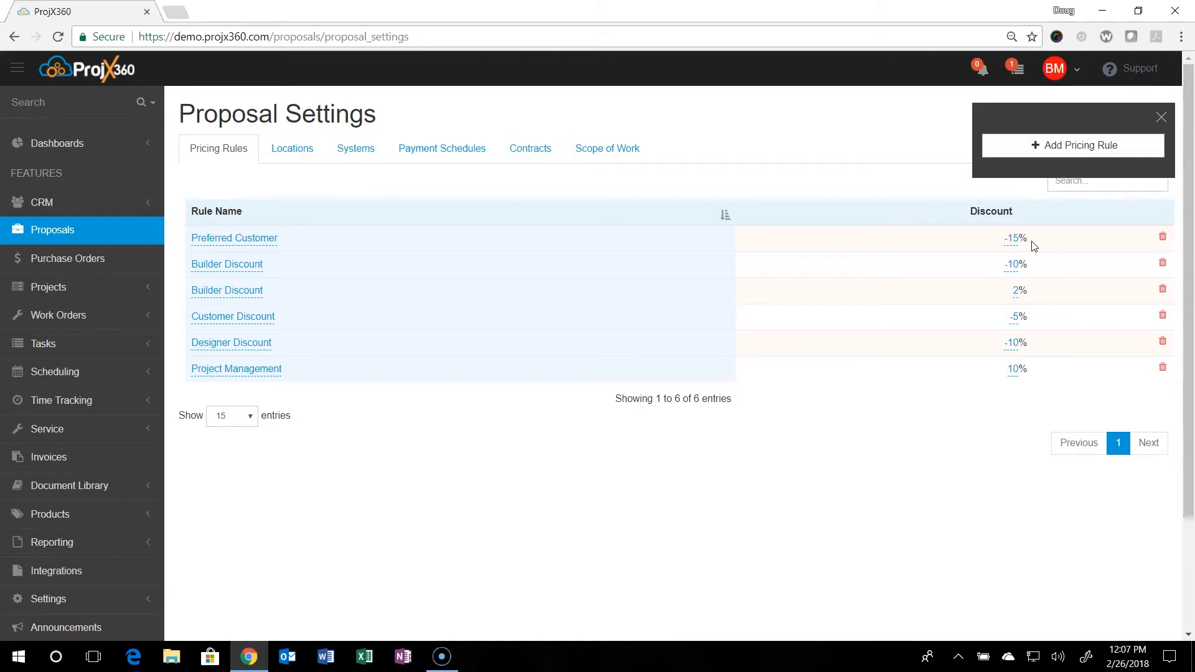
Add a location to the proposal settings and name it "Guest House Living".
{"action": "left_click", "coordinate": [279, 151]}
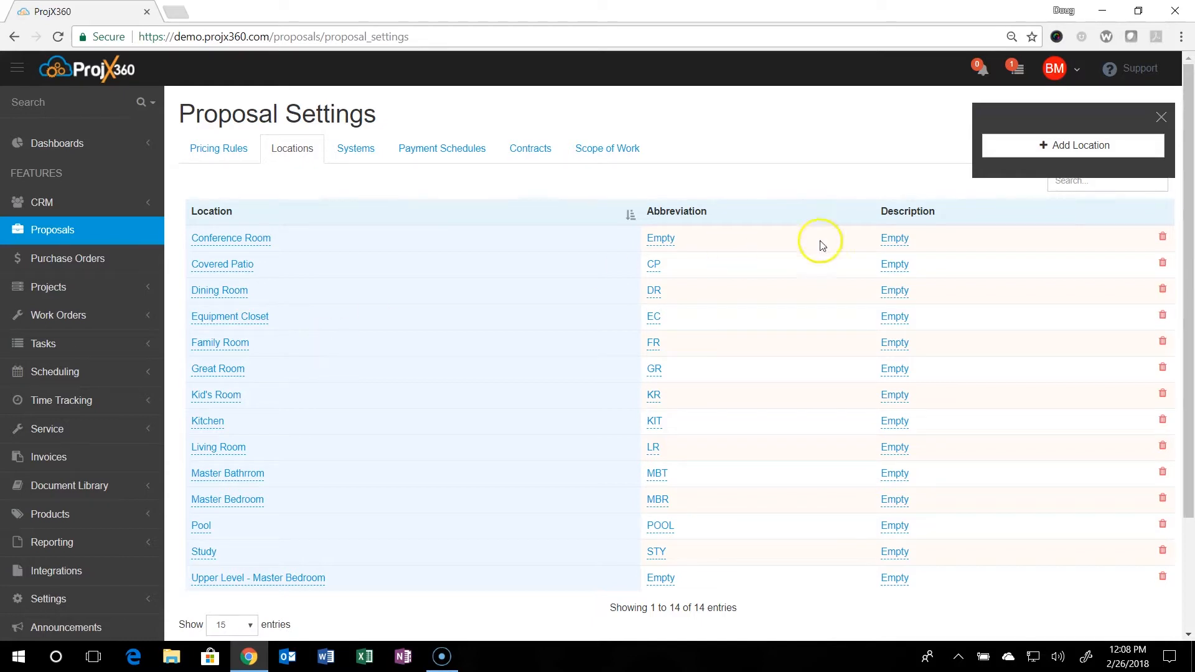
{"action": "left_click", "coordinate": [1058, 153]}
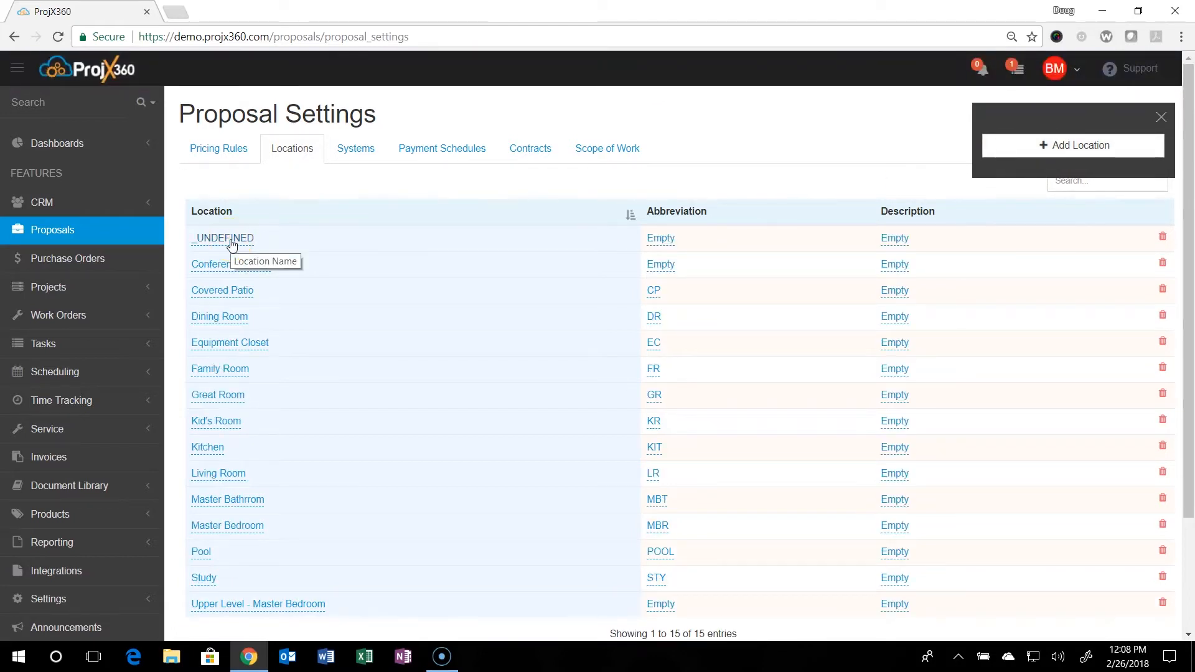
{"action": "left_click", "coordinate": [232, 243]}
{"action": "left_click", "coordinate": [228, 302]}
{"action": "left_click_drag", "start_coordinate": [229, 301], "coordinate": [152, 299]}
{"action": "type", "text": "Gue"}
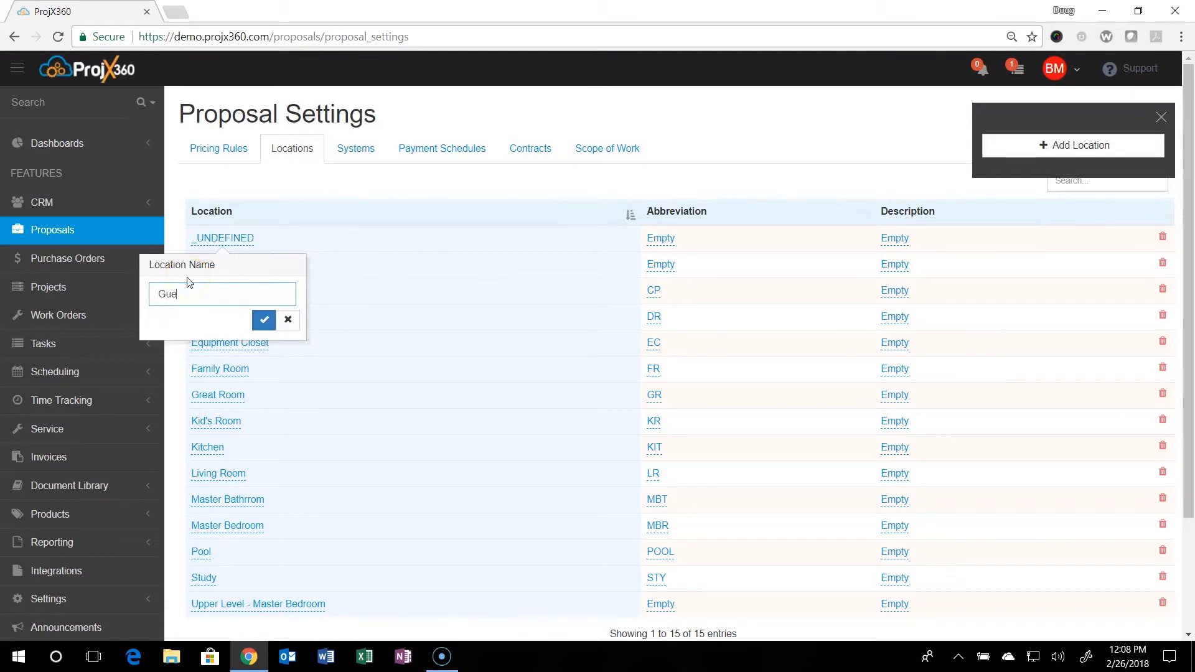
{"action": "type", "text": "st House Living"}
{"action": "left_click", "coordinate": [264, 320]}
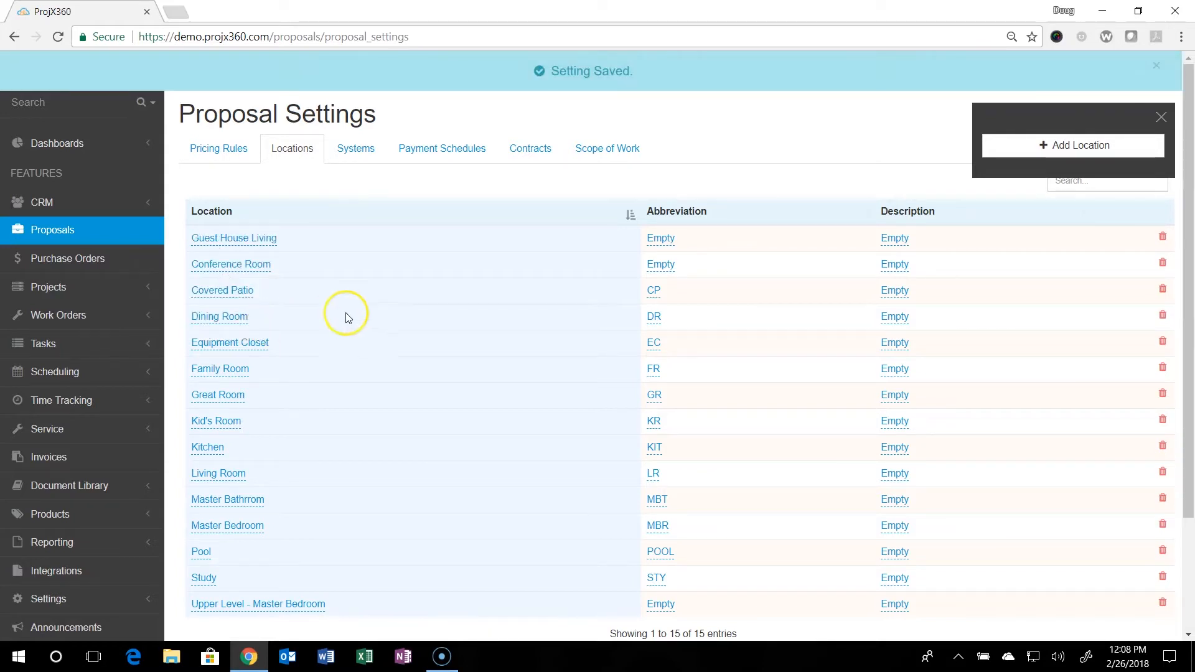
Set the abbreviation of the Guest House Living location to "GHL".
{"action": "left_click", "coordinate": [658, 241]}
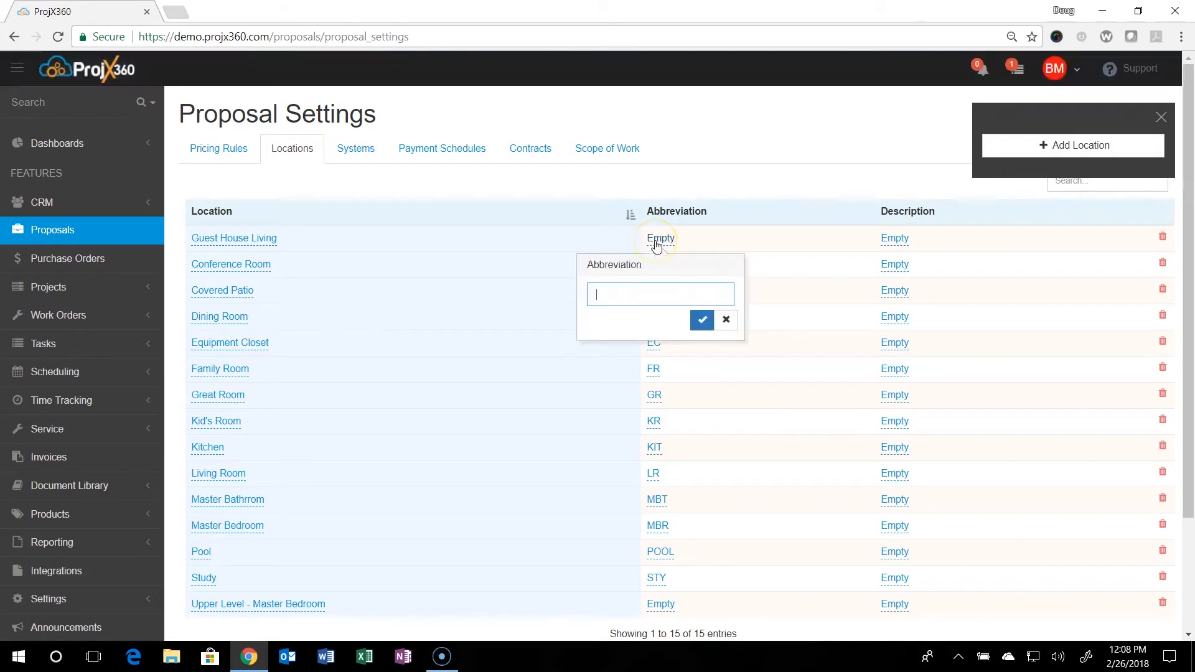
{"action": "left_click", "coordinate": [628, 288]}
{"action": "type", "text": "GHL"}
{"action": "left_click", "coordinate": [702, 319]}
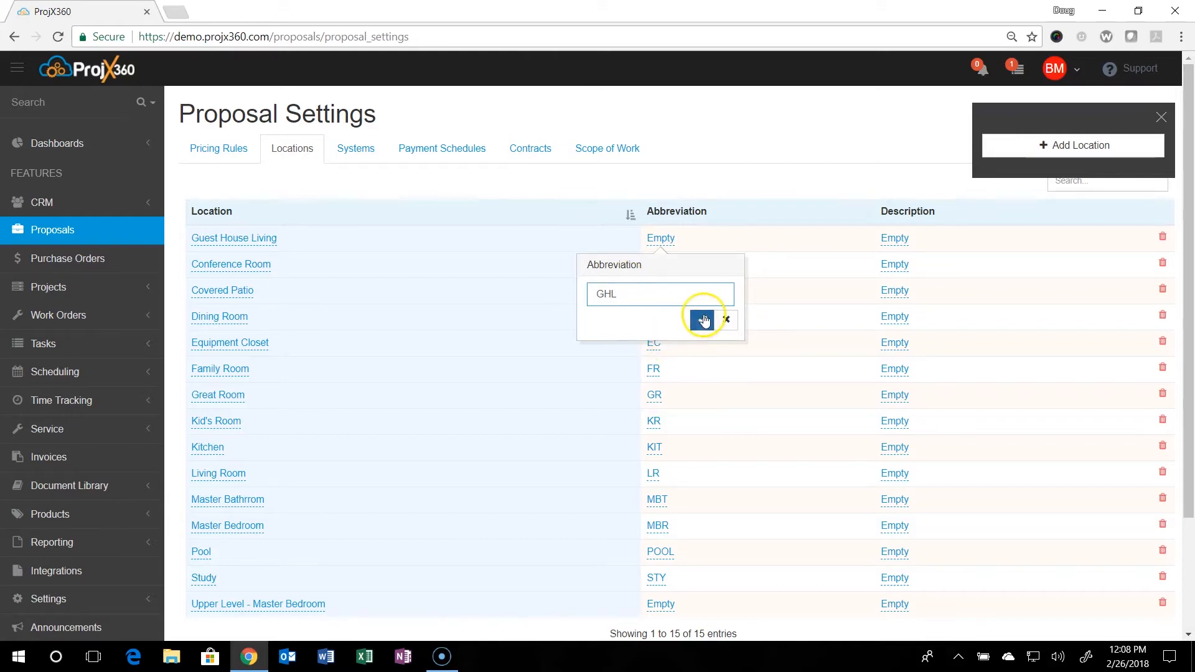
Enter "Guest house living area" as the description of the Guest House Living location.
{"action": "left_click", "coordinate": [903, 247]}
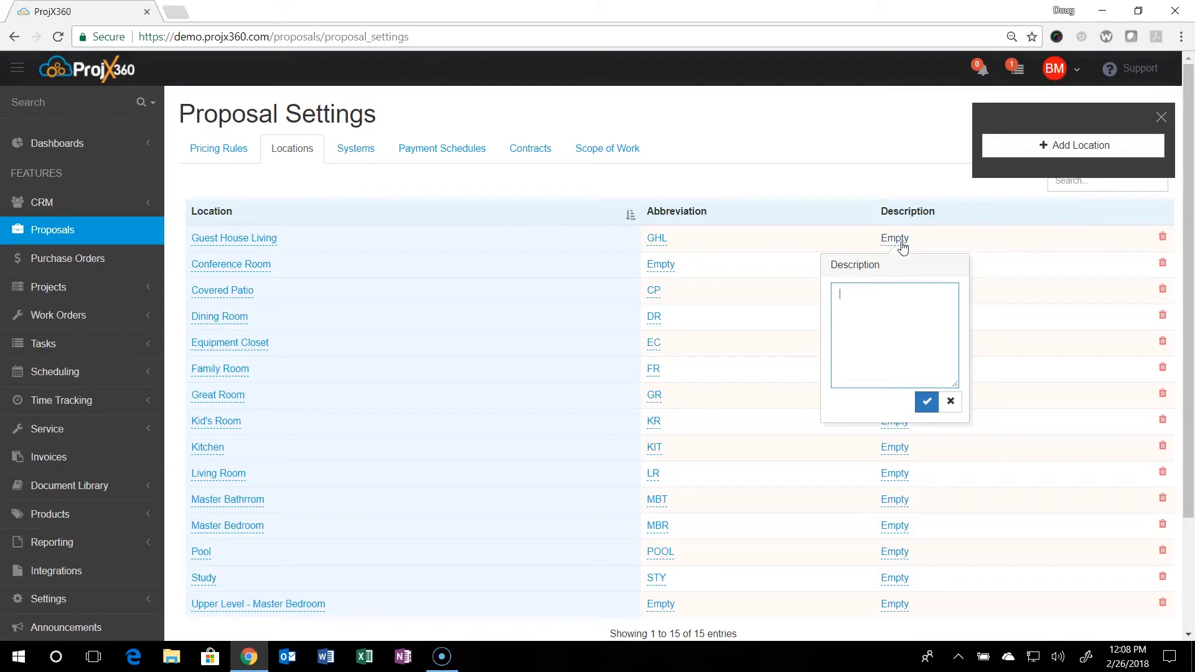
{"action": "type", "text": "Guest house li"}
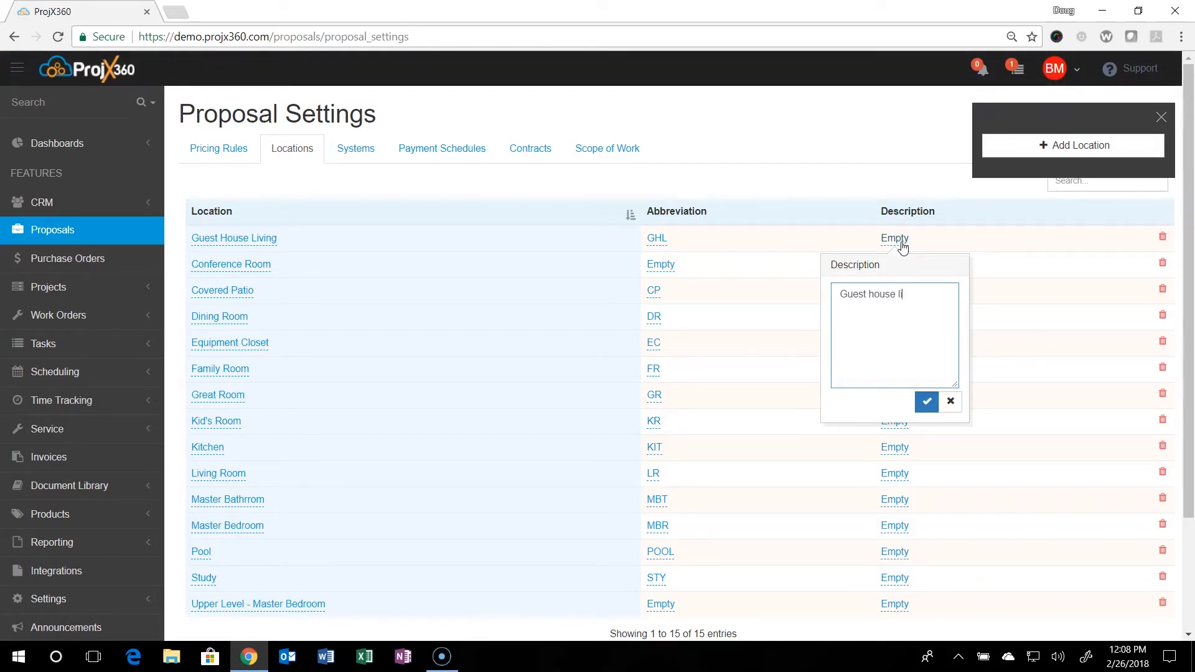
{"action": "type", "text": "ving area"}
{"action": "left_click", "coordinate": [926, 401]}
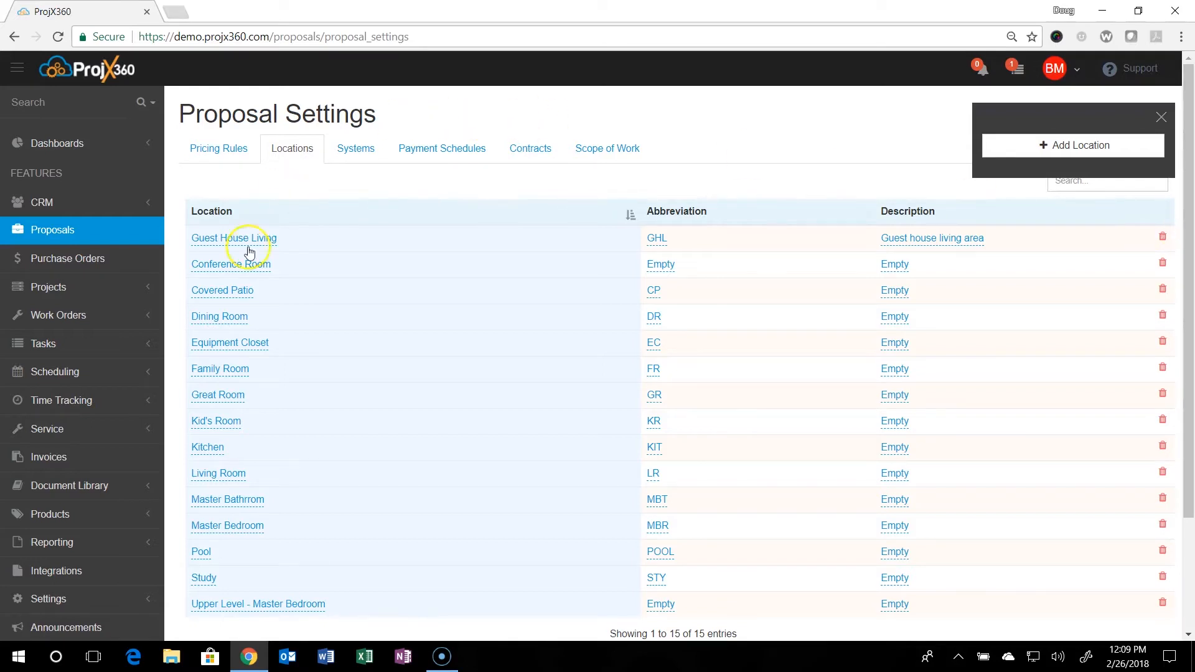
{"action": "left_click", "coordinate": [228, 243]}
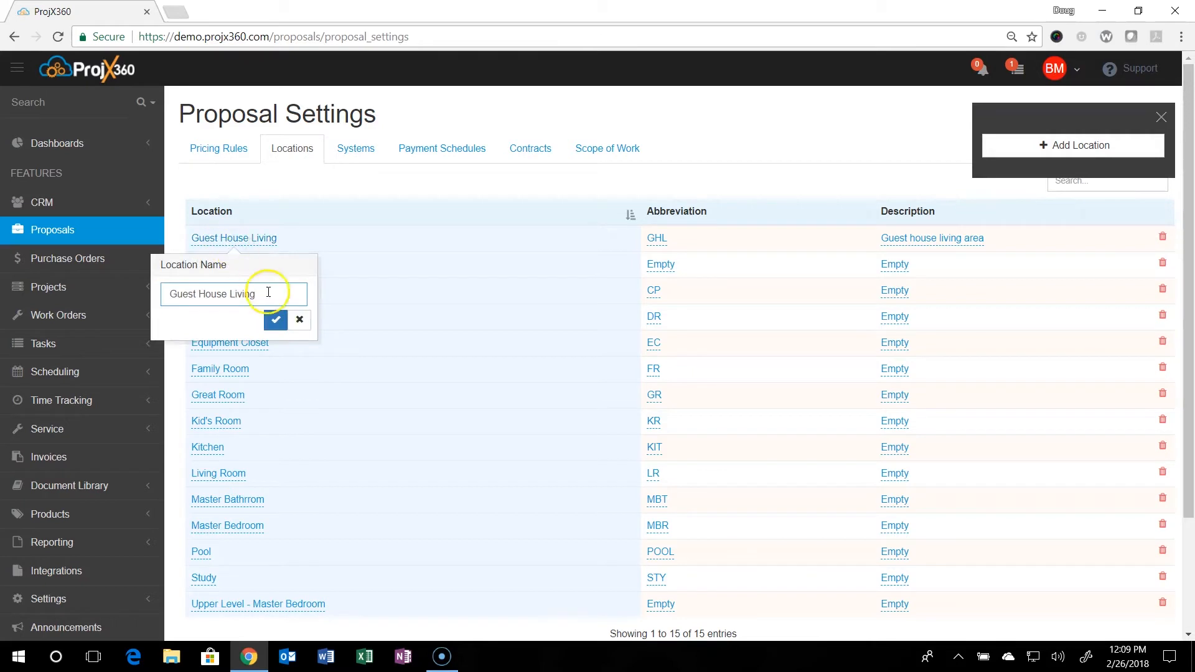
{"action": "left_click", "coordinate": [300, 320]}
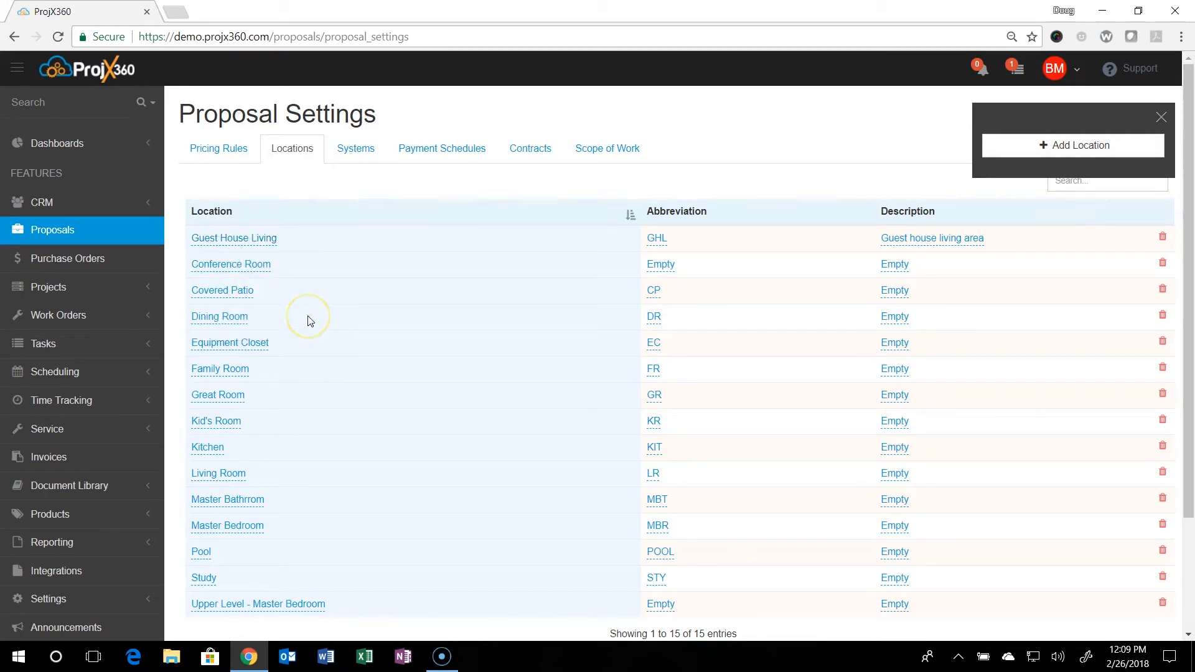
Add a system to the proposal settings and name it "Small Conference Room".
{"action": "left_click", "coordinate": [359, 159]}
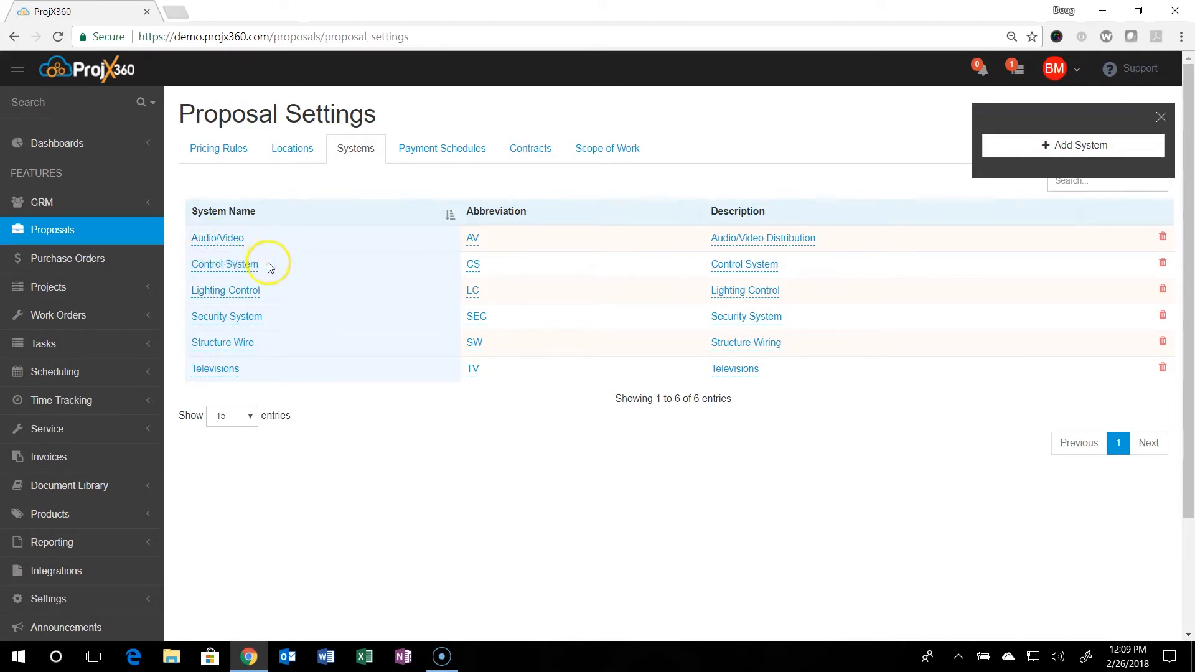
{"action": "left_click", "coordinate": [239, 292]}
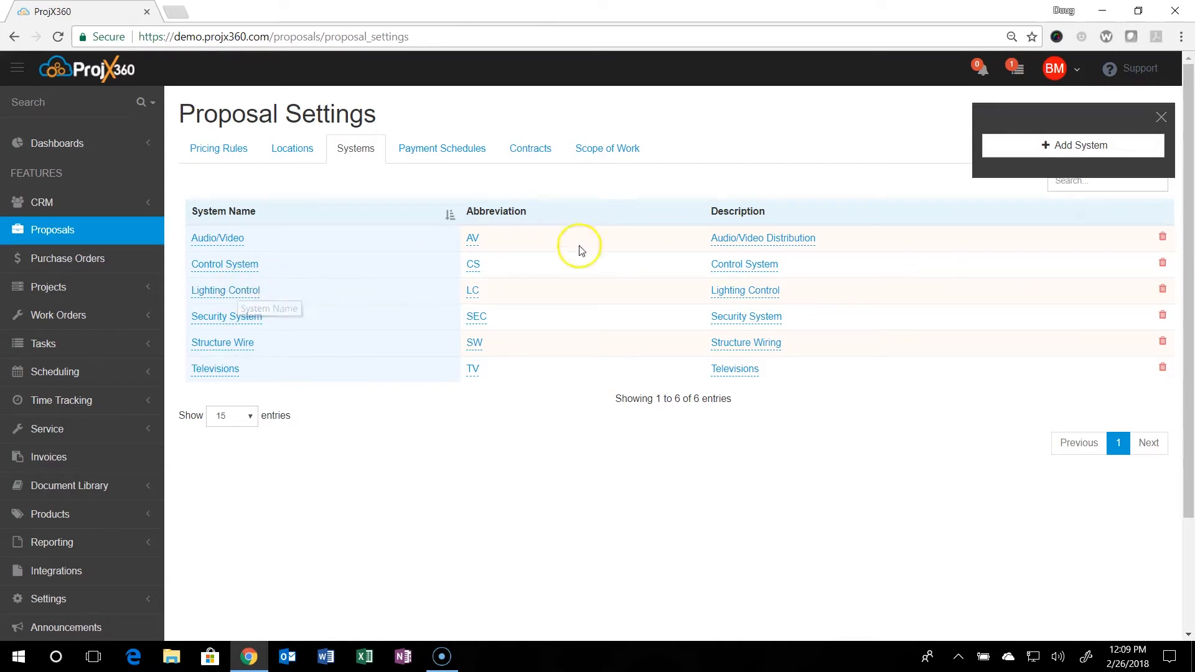
{"action": "left_click", "coordinate": [1094, 147]}
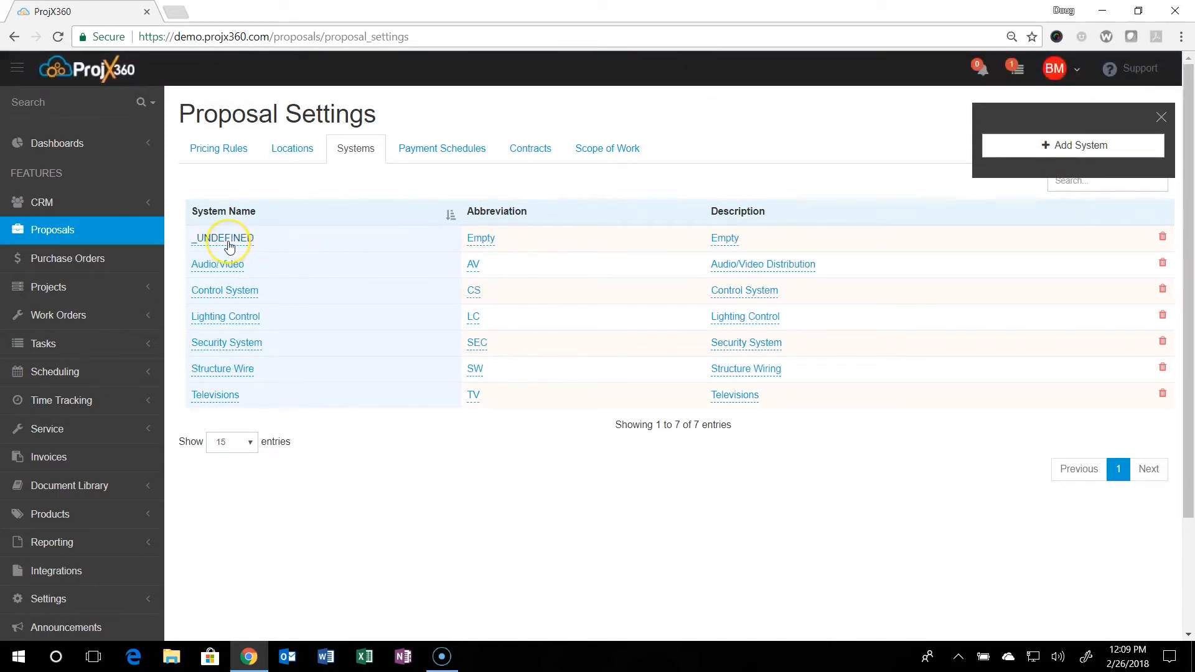
{"action": "left_click", "coordinate": [229, 246]}
{"action": "left_click", "coordinate": [244, 293]}
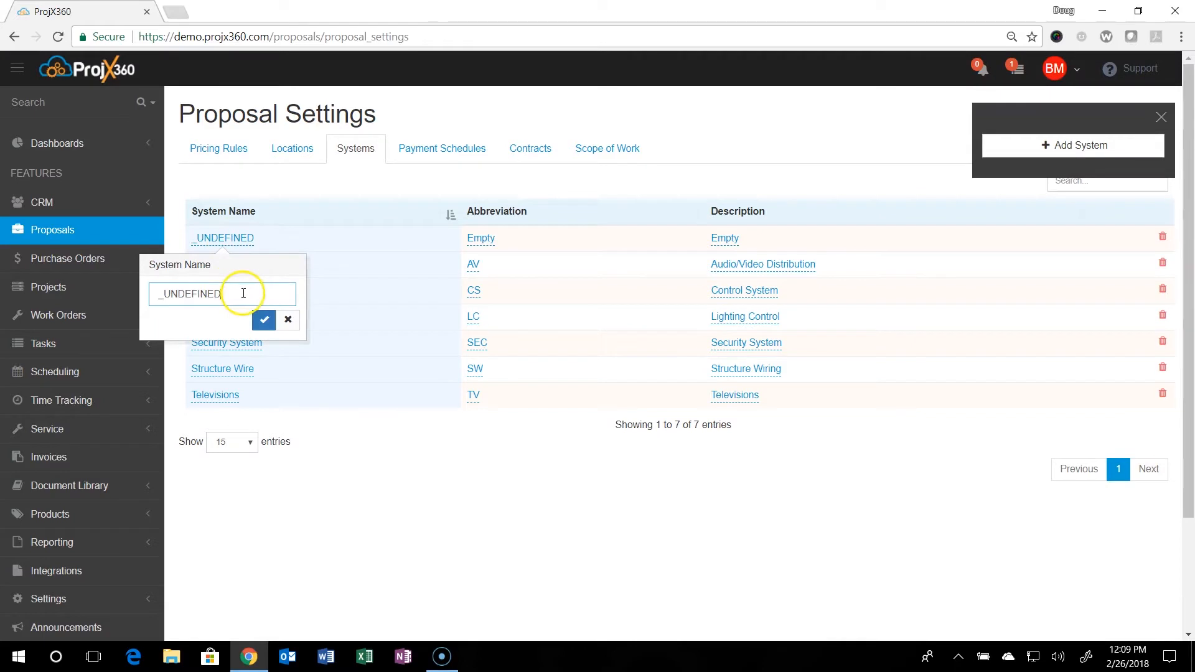
{"action": "left_click_drag", "start_coordinate": [244, 297], "coordinate": [144, 304]}
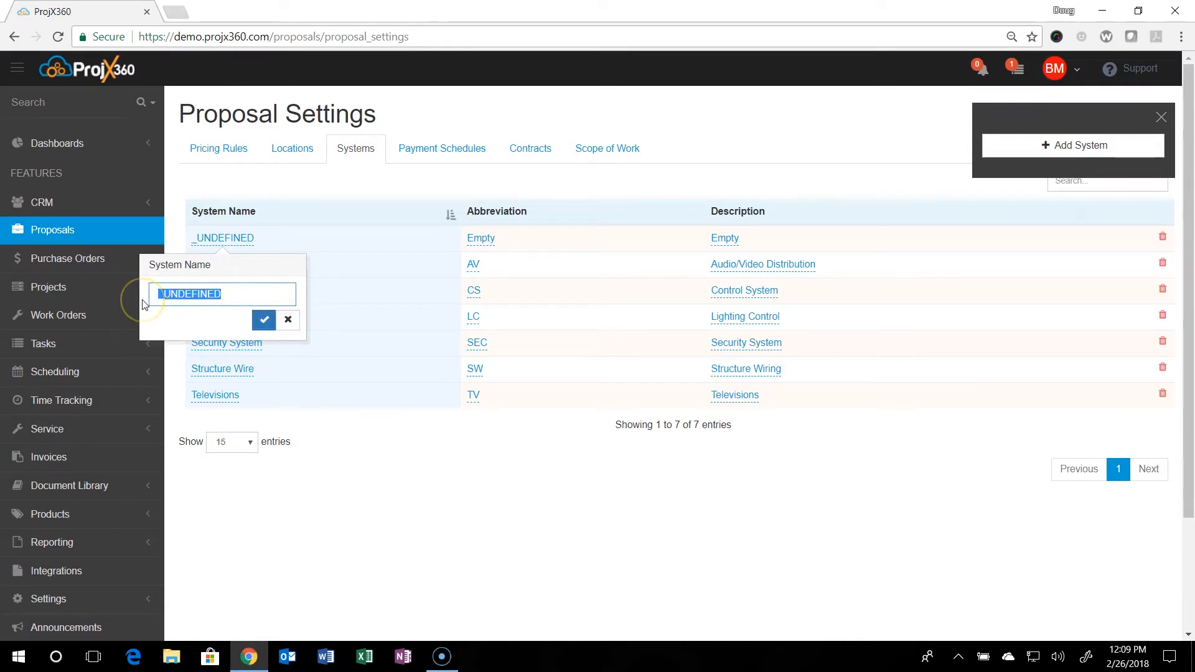
{"action": "type", "text": "Smal"}
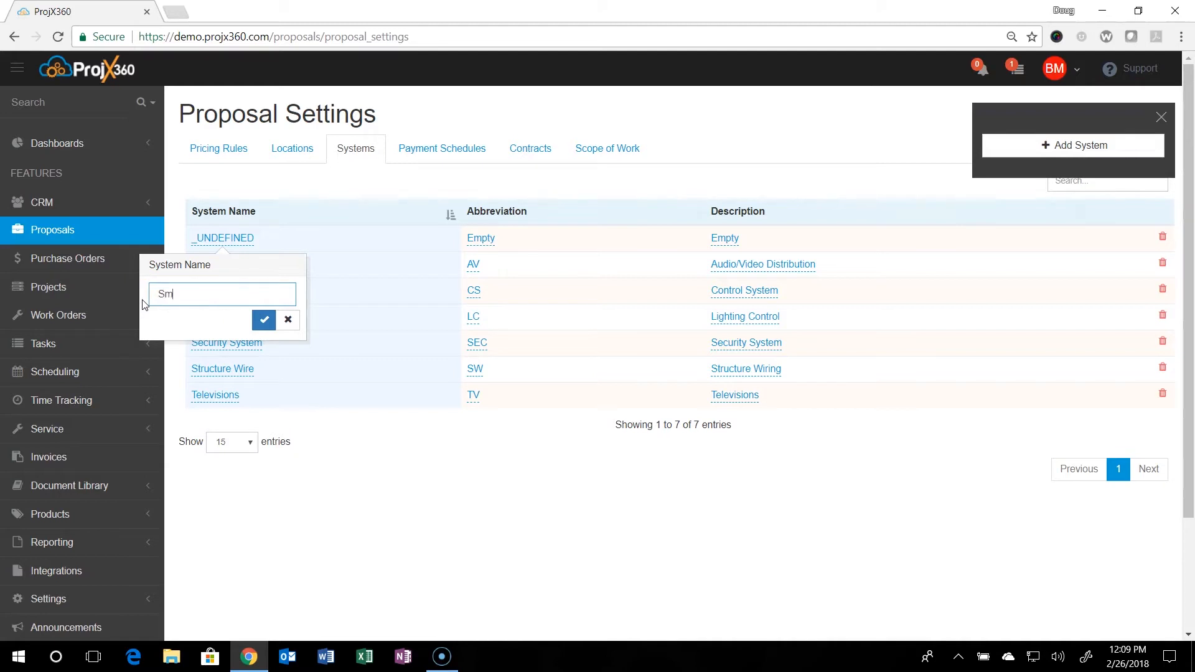
{"action": "type", "text": "nference Room"}
{"action": "left_click", "coordinate": [264, 320]}
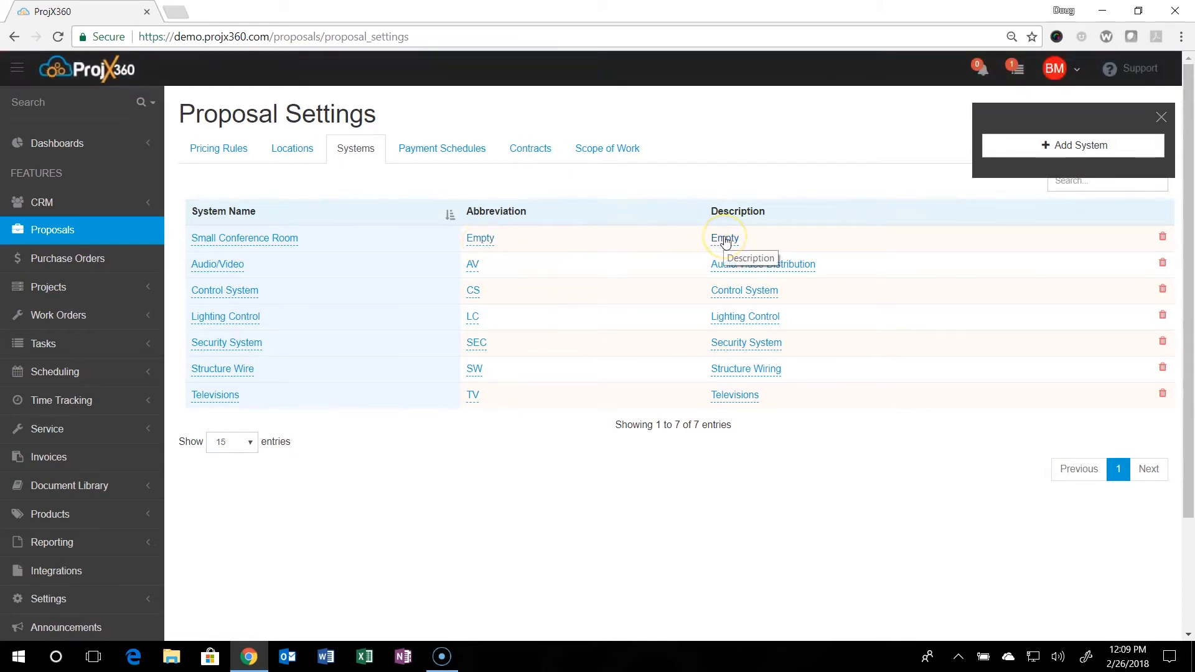
Give the Small Conference Room system the abbreviation "SC" and the description "Small Conference Rooms".
{"action": "left_click", "coordinate": [481, 244]}
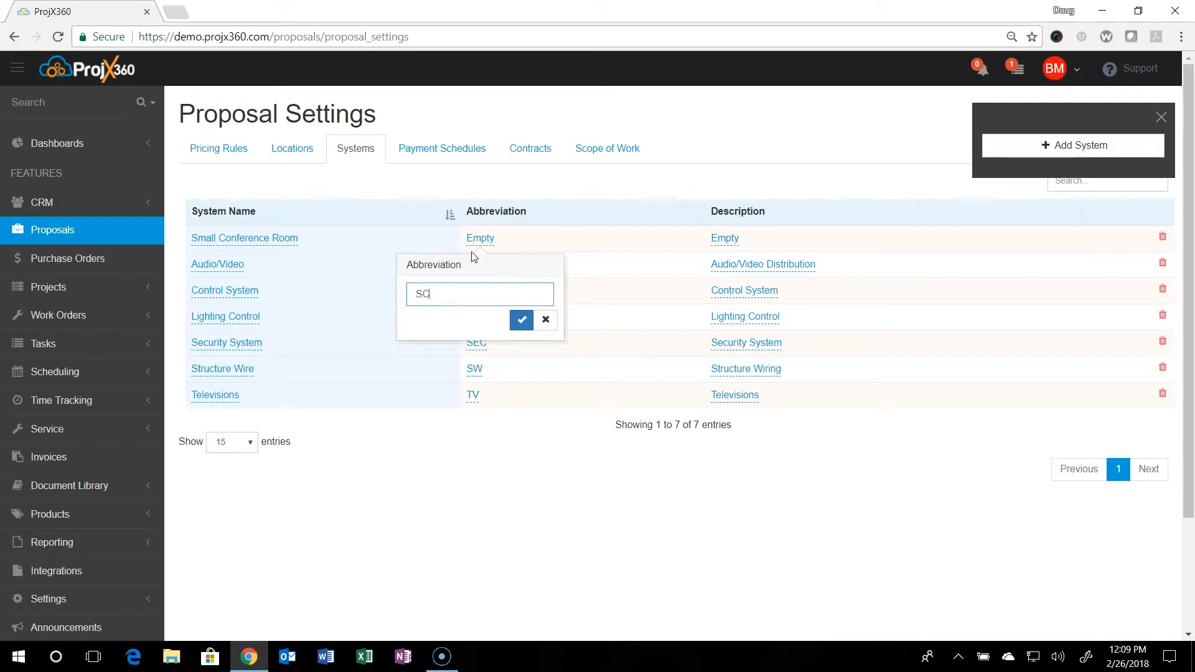
{"action": "left_click", "coordinate": [521, 320]}
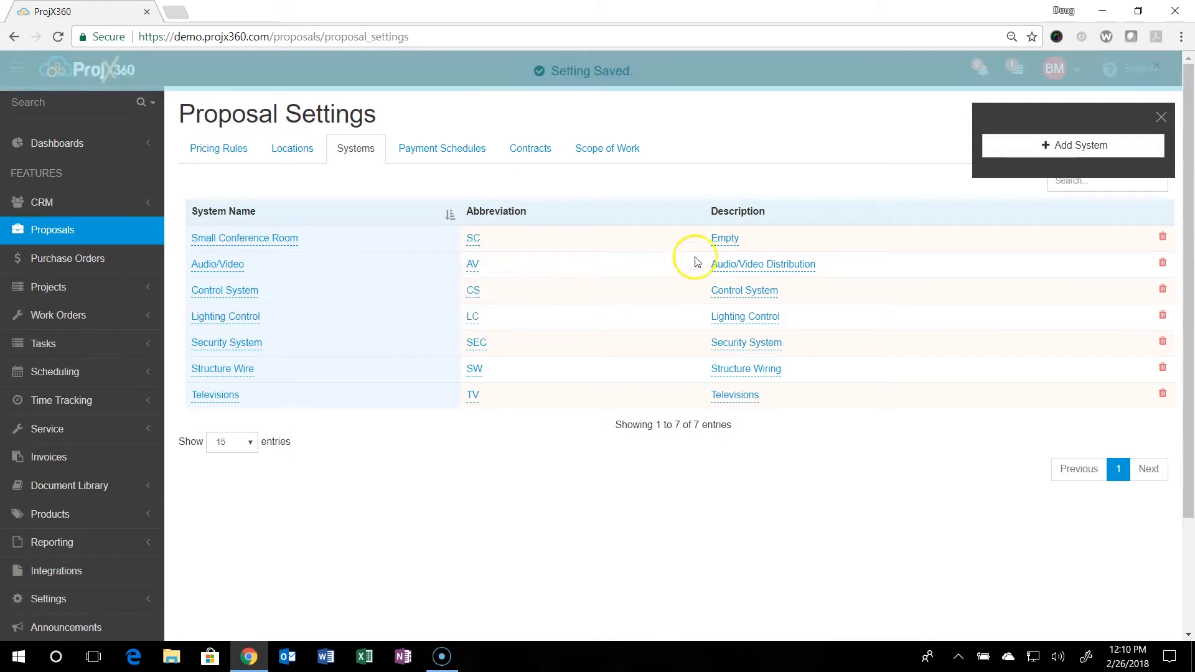
{"action": "left_click", "coordinate": [723, 241]}
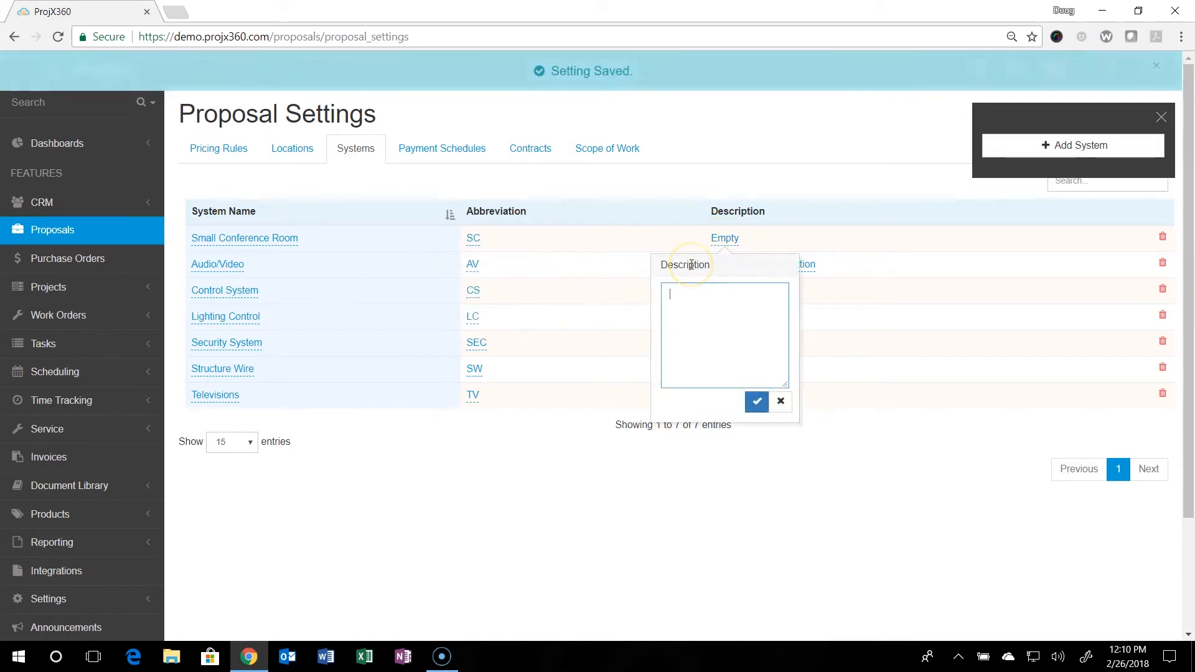
{"action": "type", "text": "Small Conference Rooms"}
{"action": "left_click", "coordinate": [751, 404]}
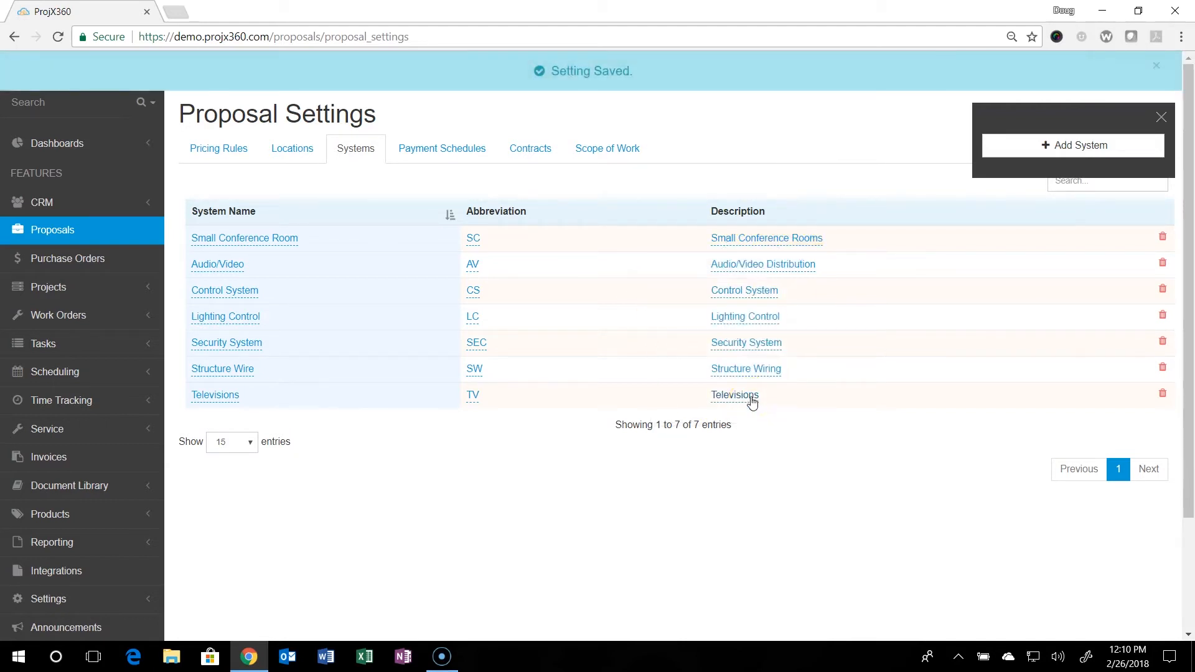
{"action": "left_click", "coordinate": [1152, 118]}
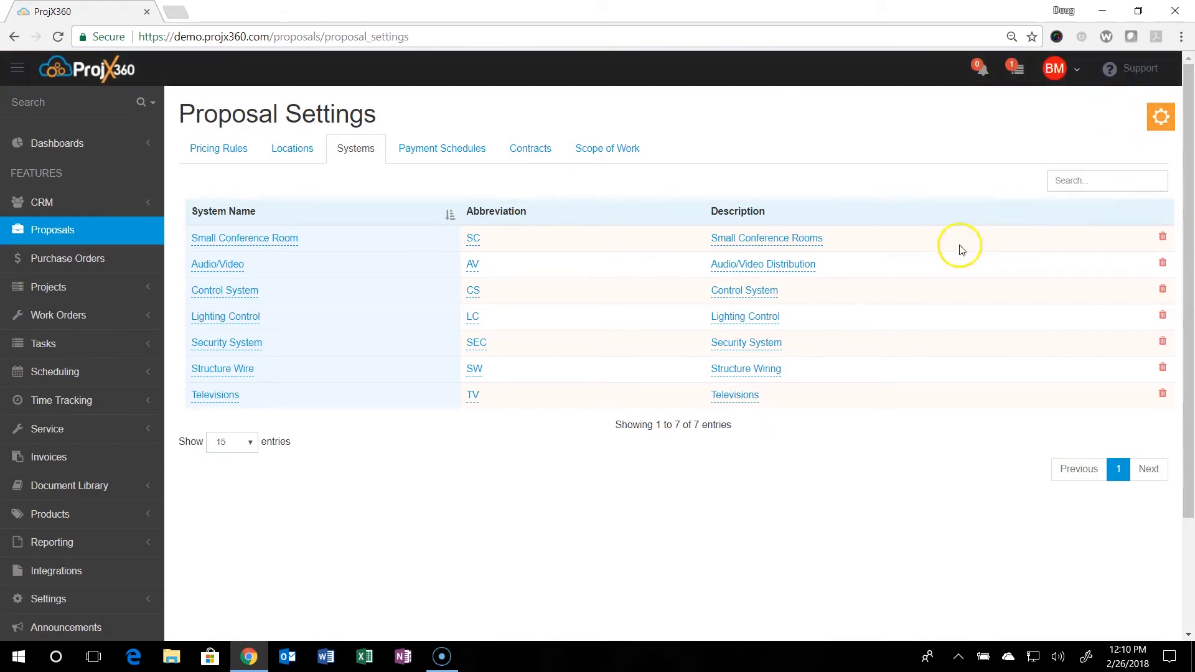
Create a new payment schedule in the proposal settings and name it "Large Commercial Project".
{"action": "left_click", "coordinate": [444, 155]}
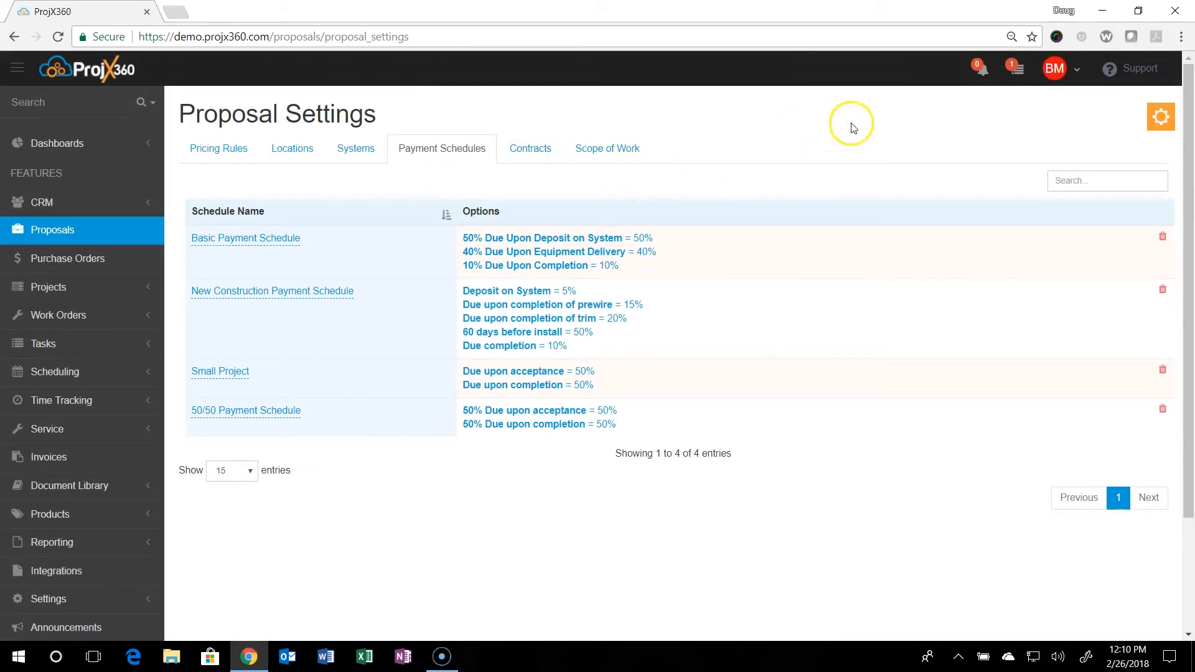
{"action": "left_click", "coordinate": [1169, 124]}
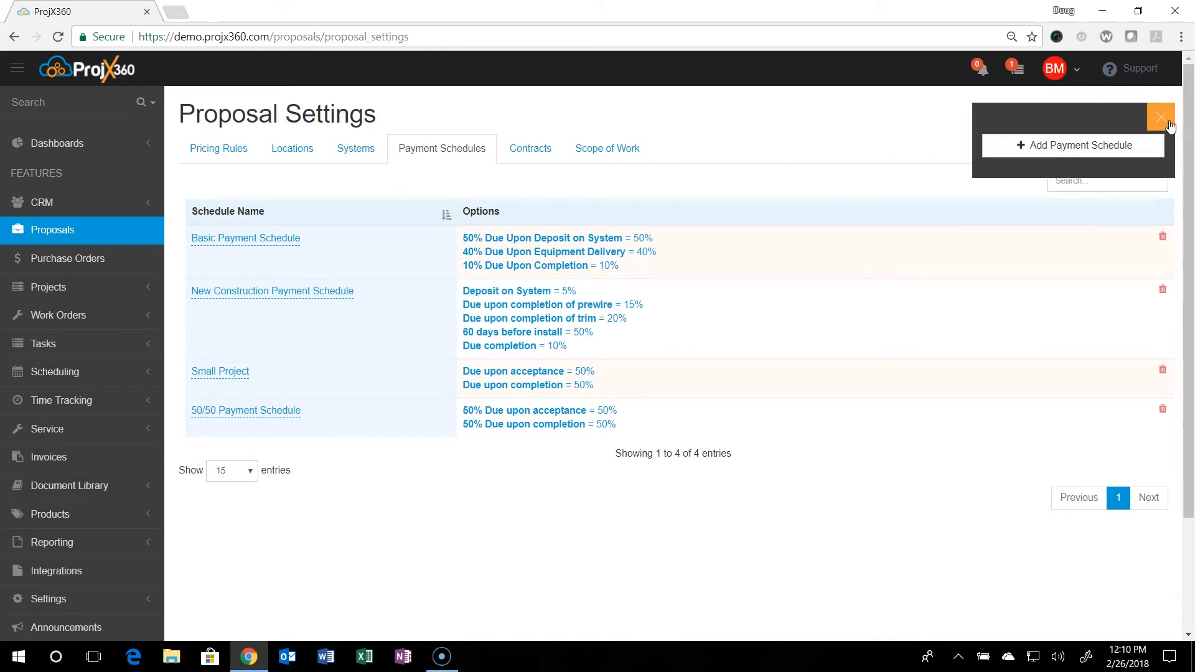
{"action": "left_click", "coordinate": [1073, 149]}
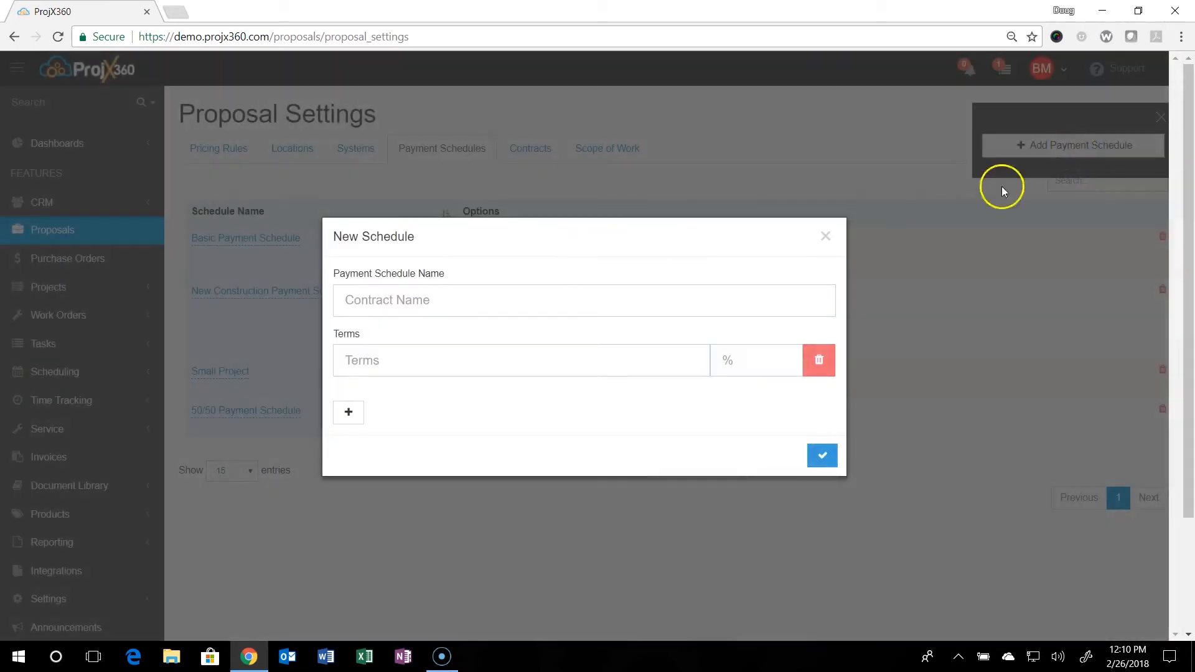
{"action": "left_click", "coordinate": [465, 302]}
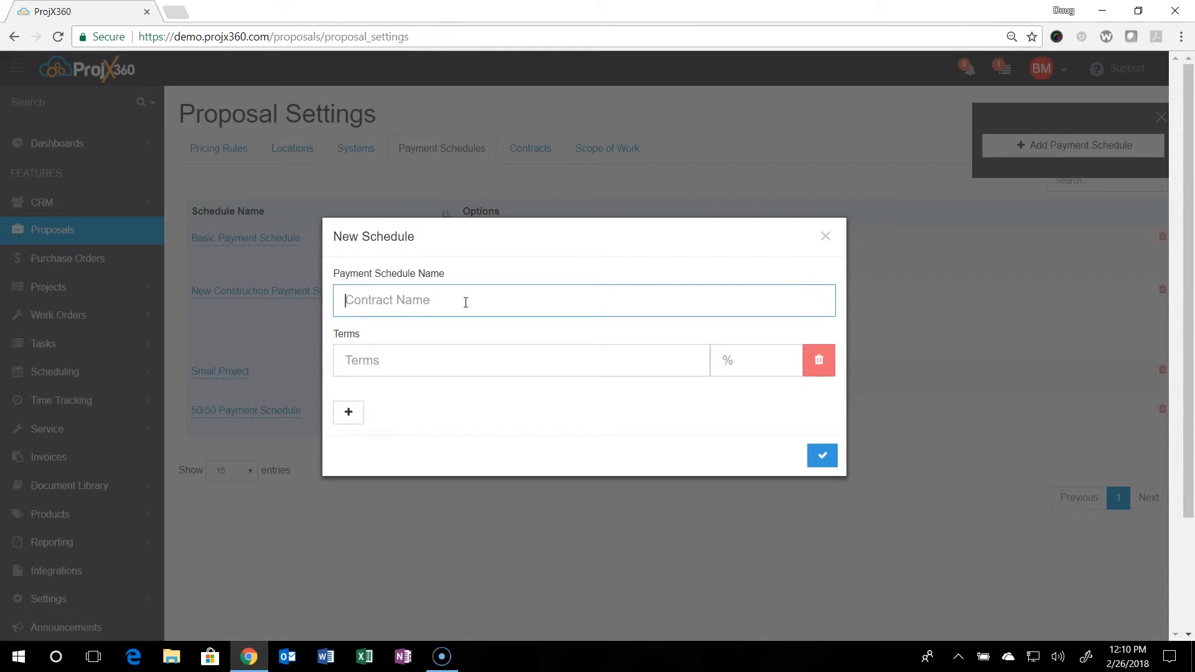
{"action": "type", "text": "Sma"}
{"action": "key", "text": "BackSpace"}
{"action": "key", "text": "BackSpace"}
{"action": "key", "text": "BackSpace"}
{"action": "type", "text": "Larage"}
{"action": "key", "text": "BackSpace"}
{"action": "key", "text": "BackSpace"}
{"action": "key", "text": "BackSpace"}
{"action": "type", "text": "ge Commercial "}
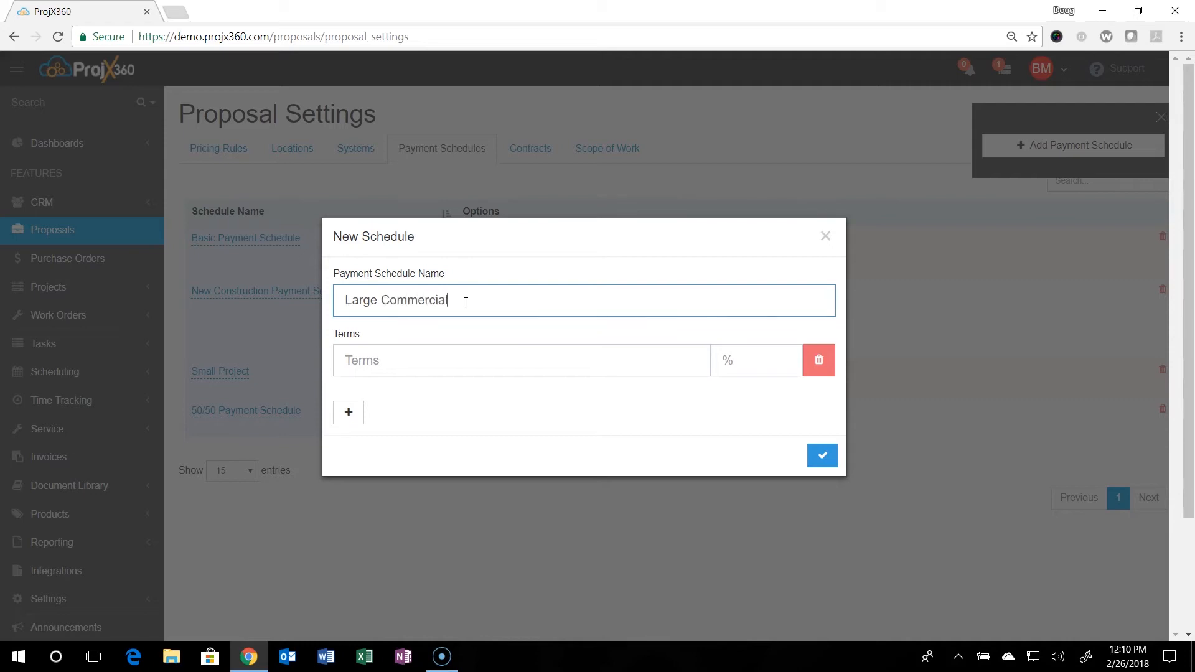
{"action": "type", "text": "Project"}
Enter "50% Deposit" as the first term of the new payment schedule, with a percentage of 50.
{"action": "left_click", "coordinate": [432, 360]}
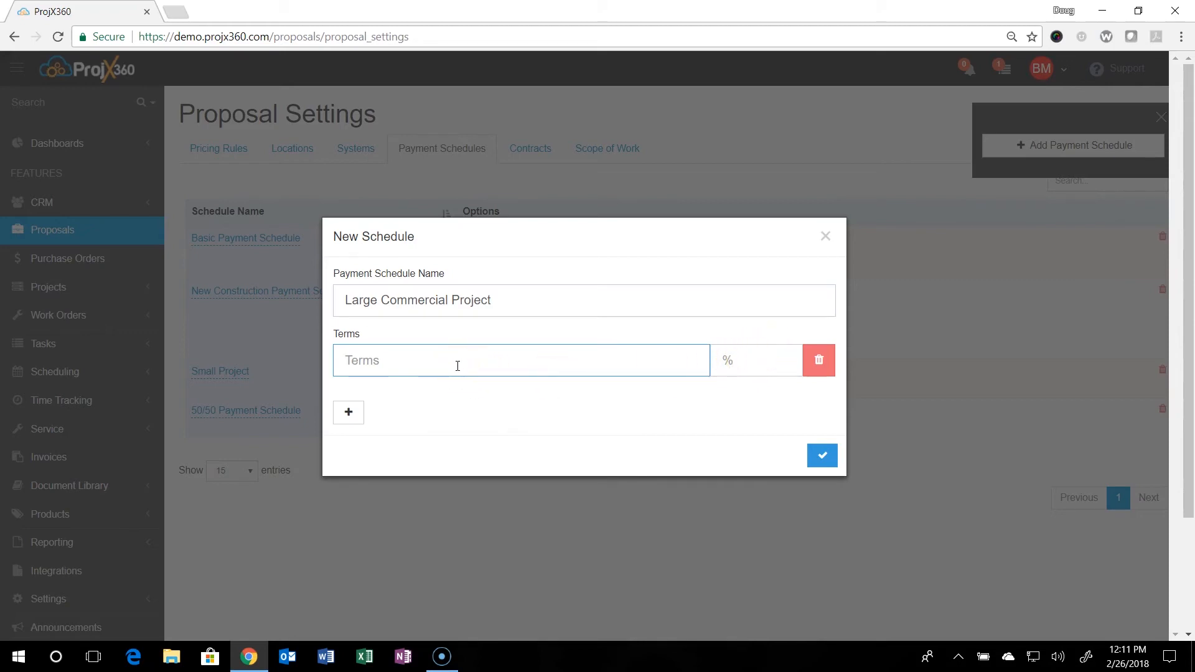
{"action": "type", "text": "50% Deposit"}
{"action": "left_click", "coordinate": [760, 359]}
{"action": "type", "text": "50"}
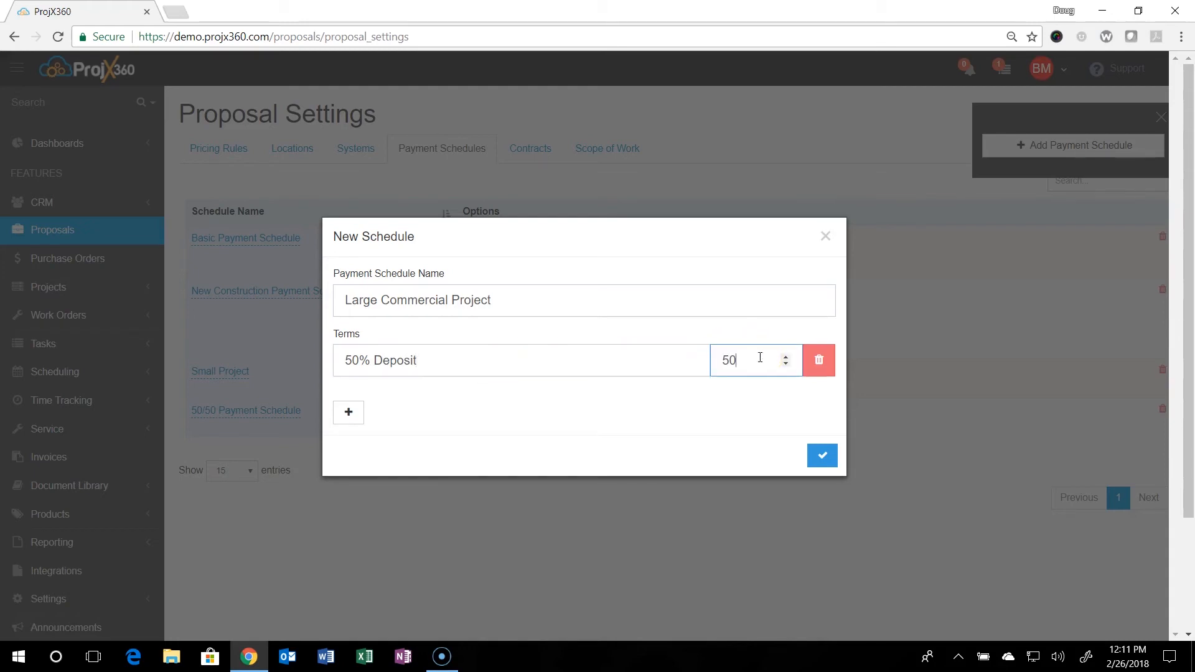
Add a second term, "40% Due upon equipment delivery", with a percentage of 40.
{"action": "left_click", "coordinate": [352, 413]}
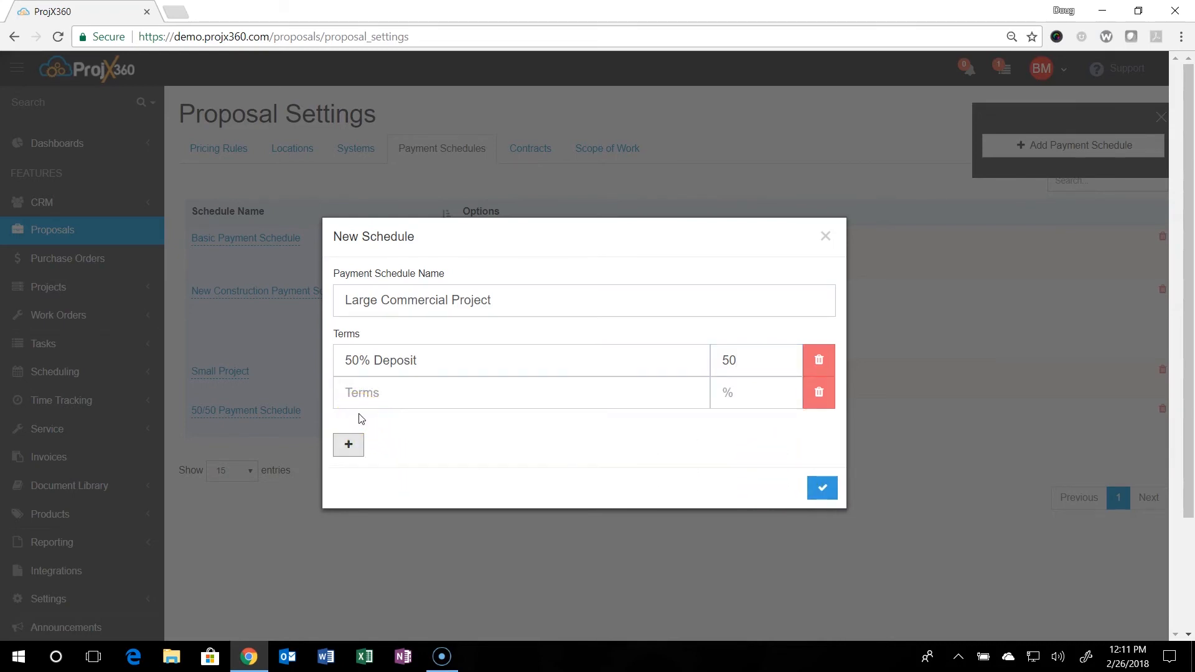
{"action": "left_click", "coordinate": [367, 391]}
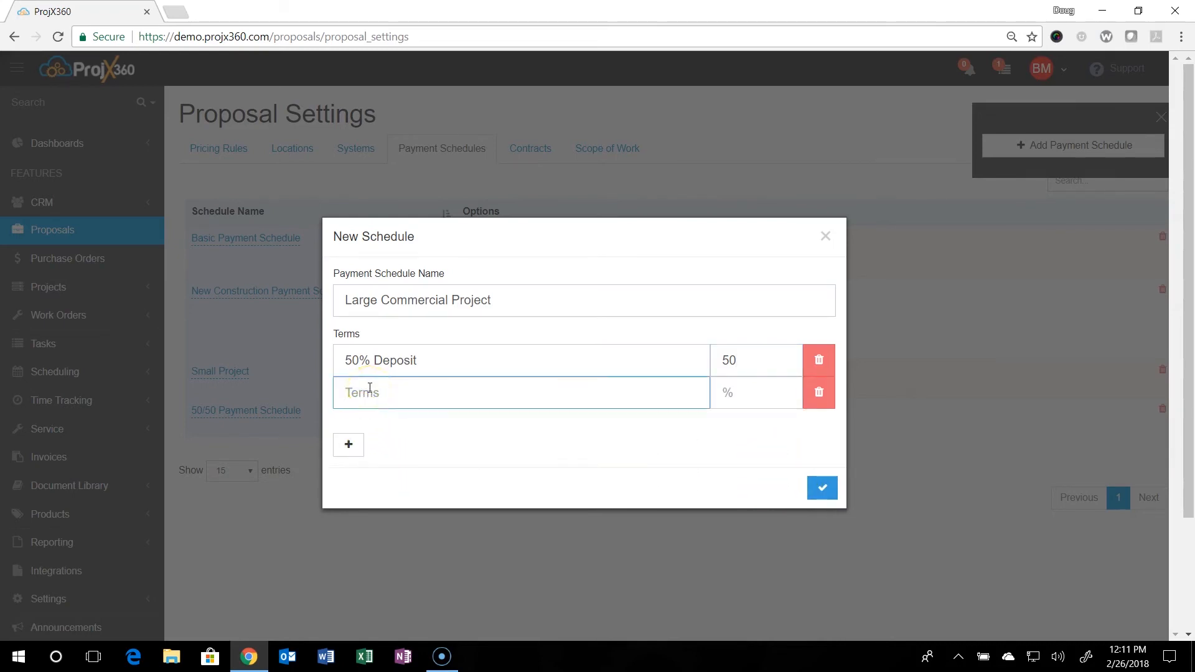
{"action": "type", "text": "40% Due upon equipment delivery"}
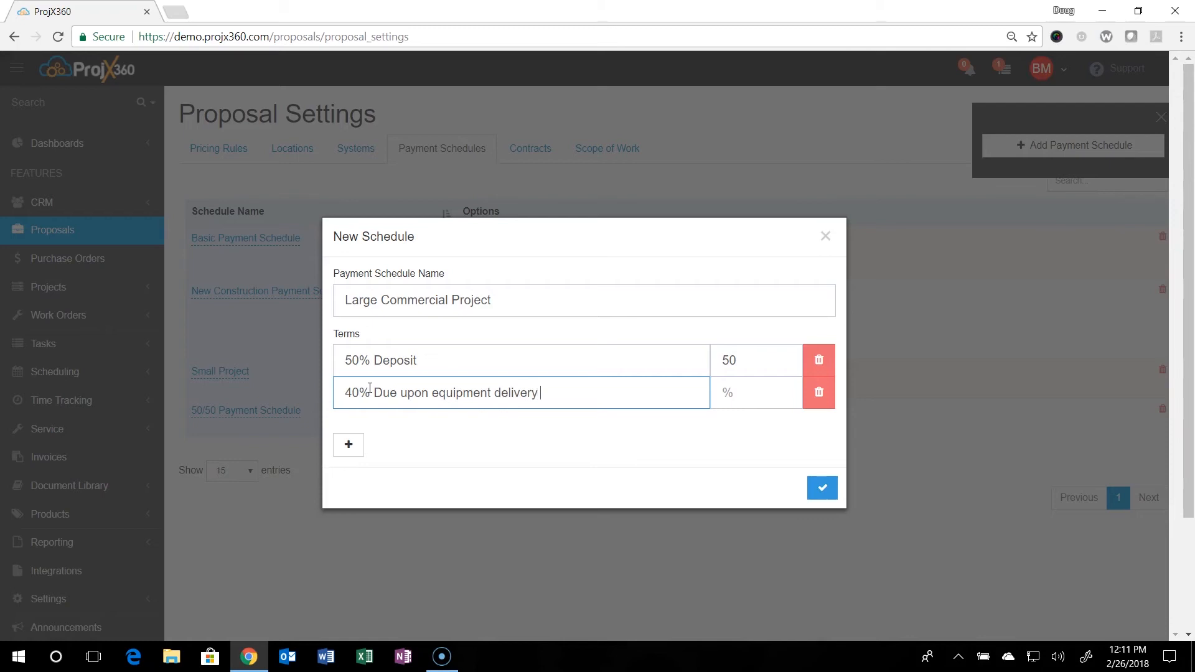
{"action": "left_click", "coordinate": [725, 392]}
{"action": "type", "text": "40"}
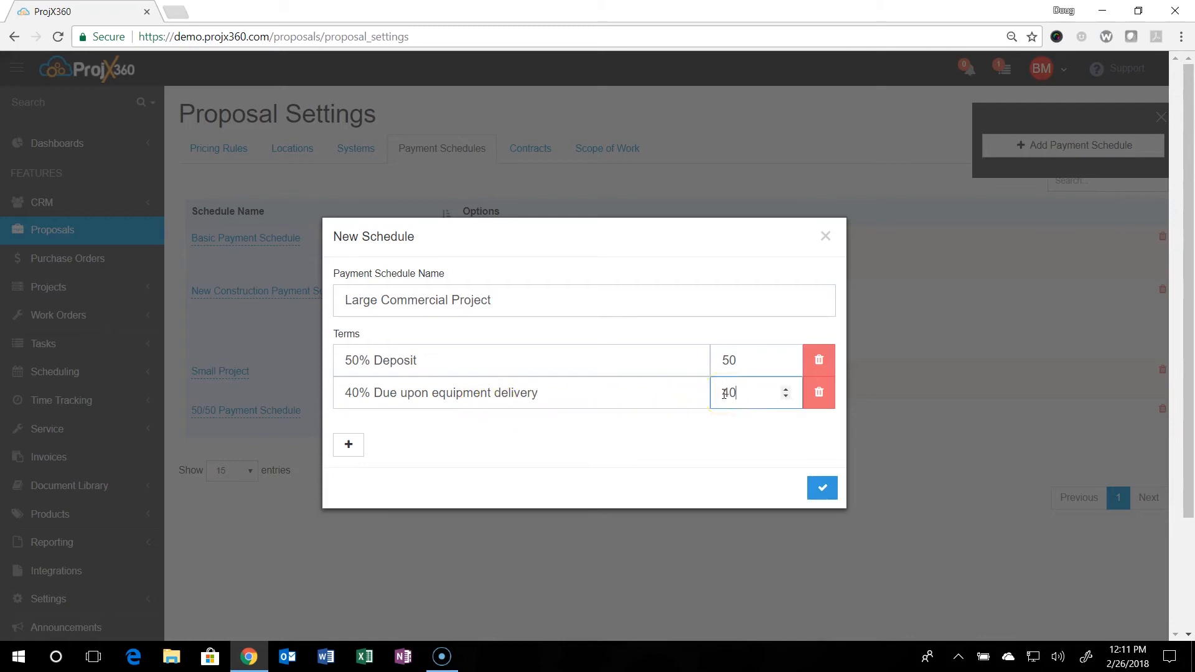
Add a third term, "10% Upon completion", with a percentage of 10, and save the payment schedule.
{"action": "left_click", "coordinate": [349, 444]}
{"action": "left_click", "coordinate": [359, 422]}
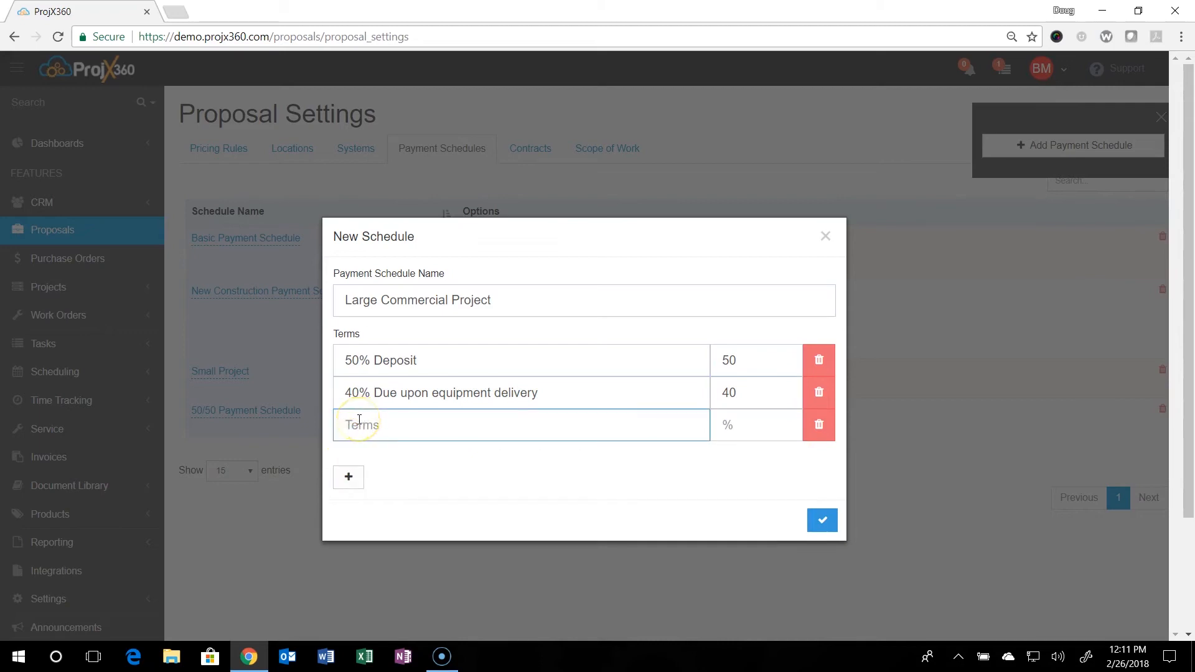
{"action": "type", "text": "10% Upon completetion"}
{"action": "key", "text": "BackSpace"}
{"action": "key", "text": "BackSpace"}
{"action": "key", "text": "BackSpace"}
{"action": "key", "text": "BackSpace"}
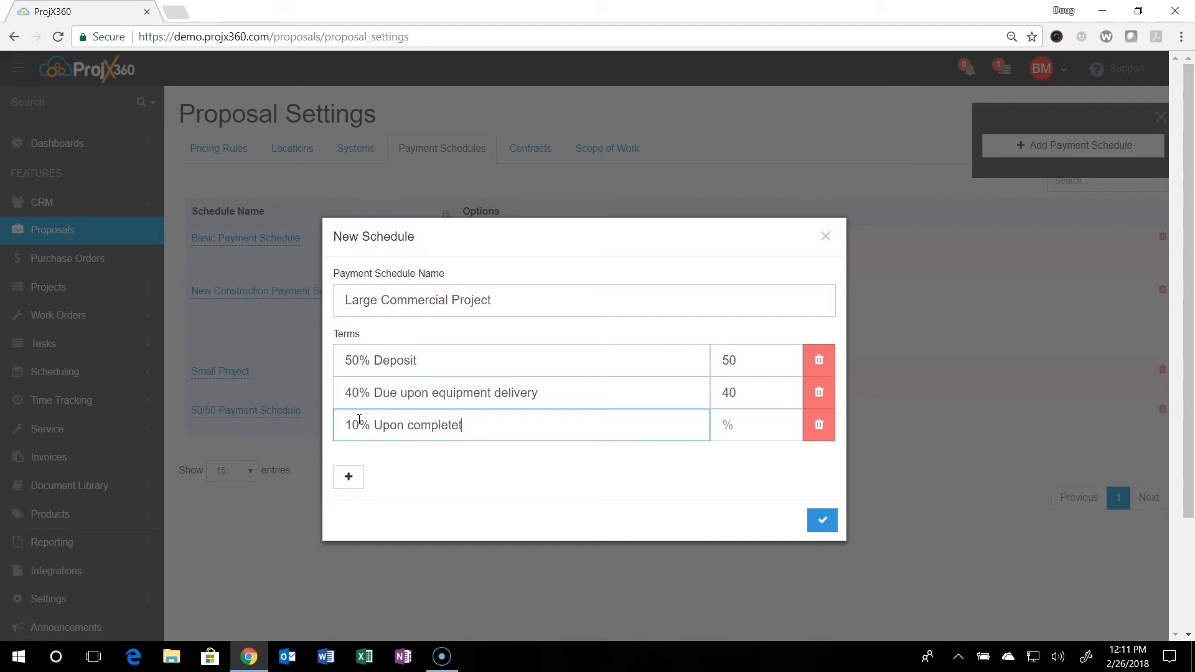
{"action": "type", "text": "ion"}
{"action": "left_click", "coordinate": [723, 423]}
{"action": "type", "text": "10"}
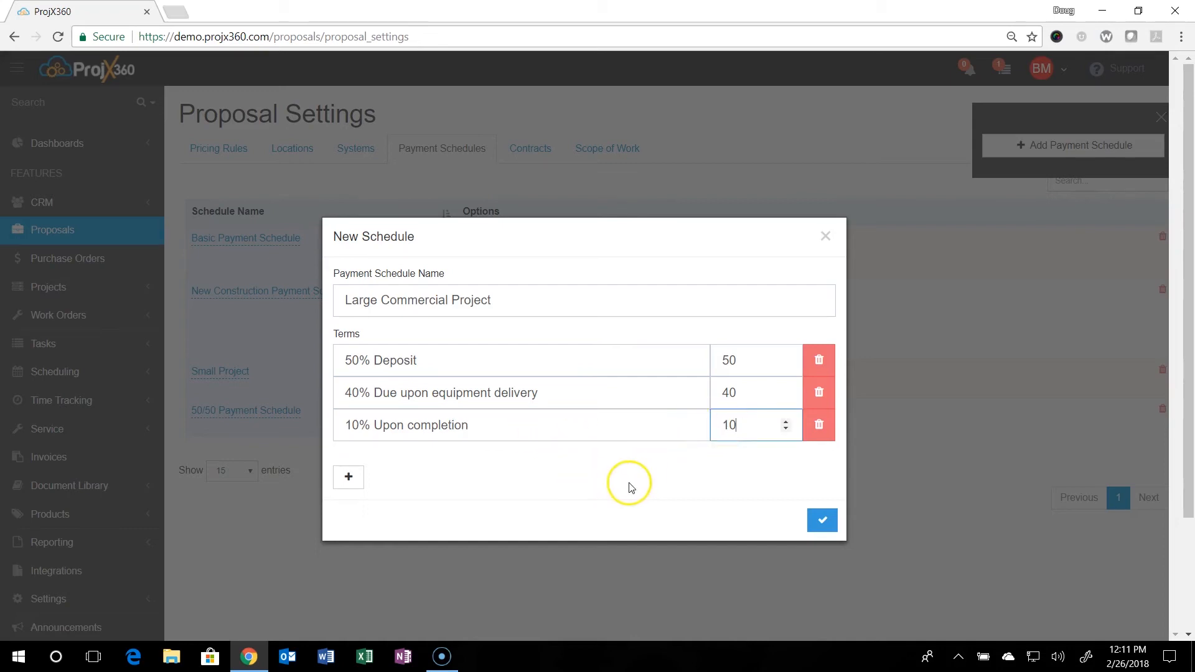
{"action": "left_click", "coordinate": [822, 523]}
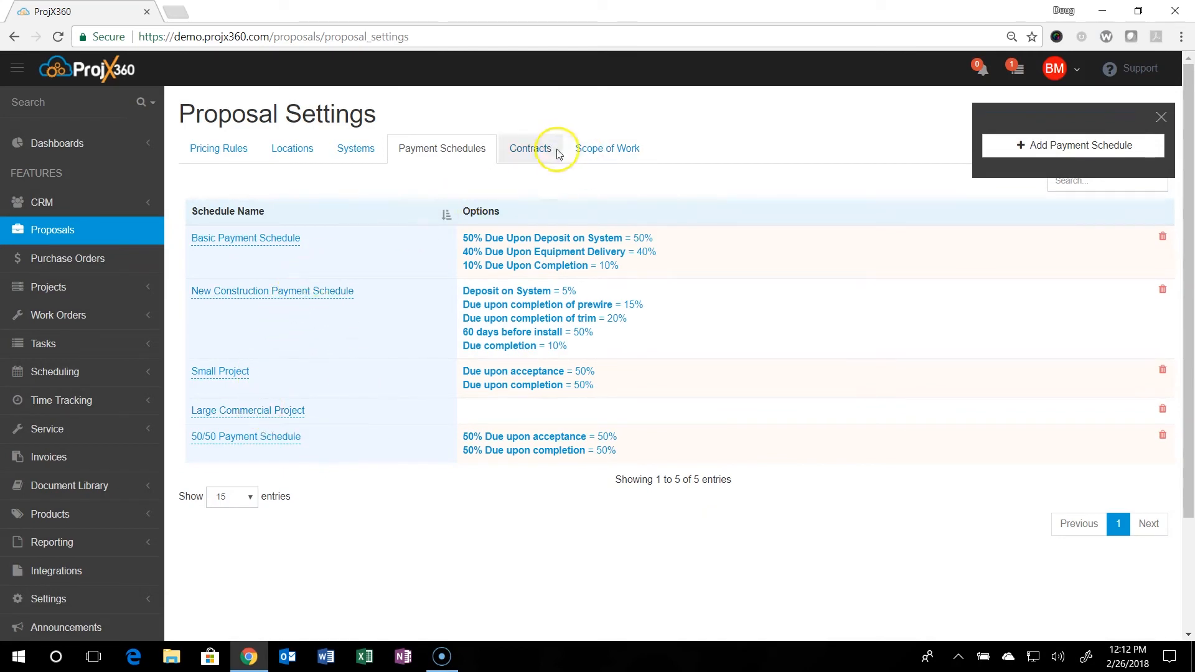
Add a new contract to the contracts in the proposal settings.
{"action": "left_click", "coordinate": [524, 155]}
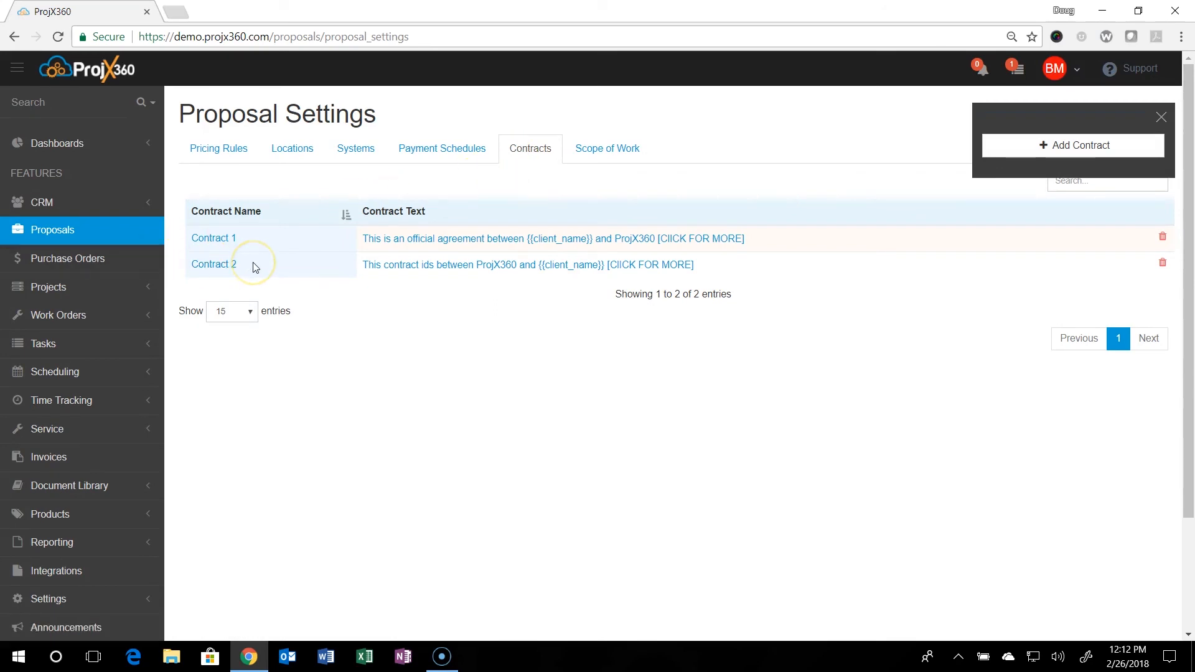
{"action": "left_click", "coordinate": [1070, 156]}
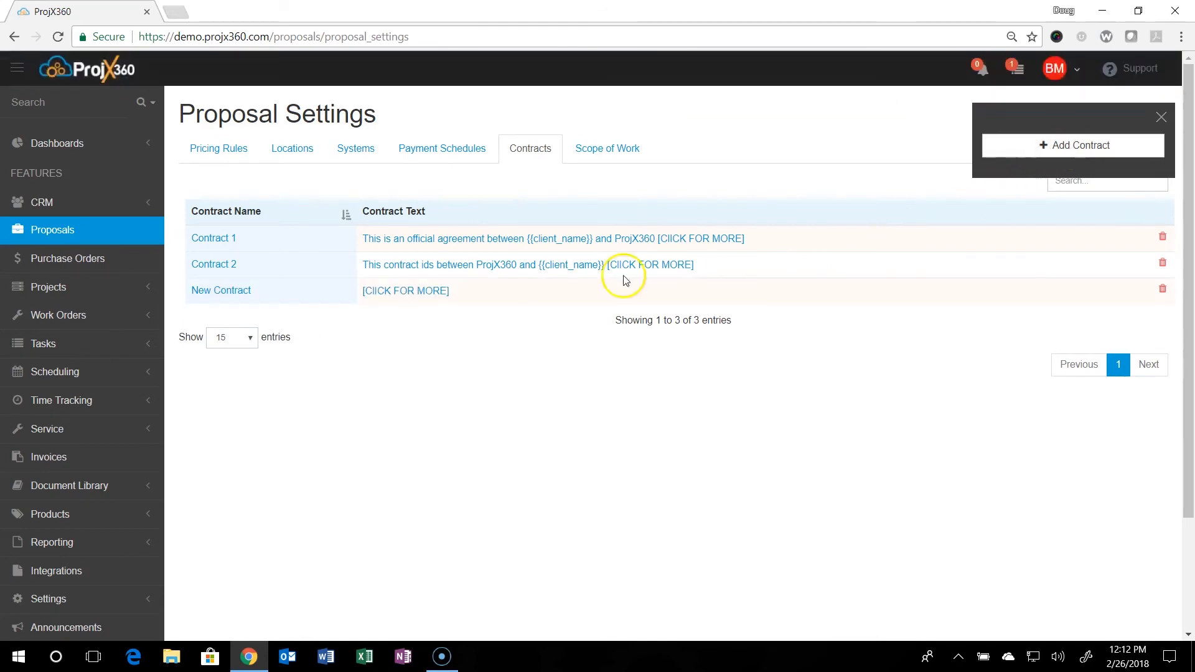
{"action": "left_click", "coordinate": [212, 291]}
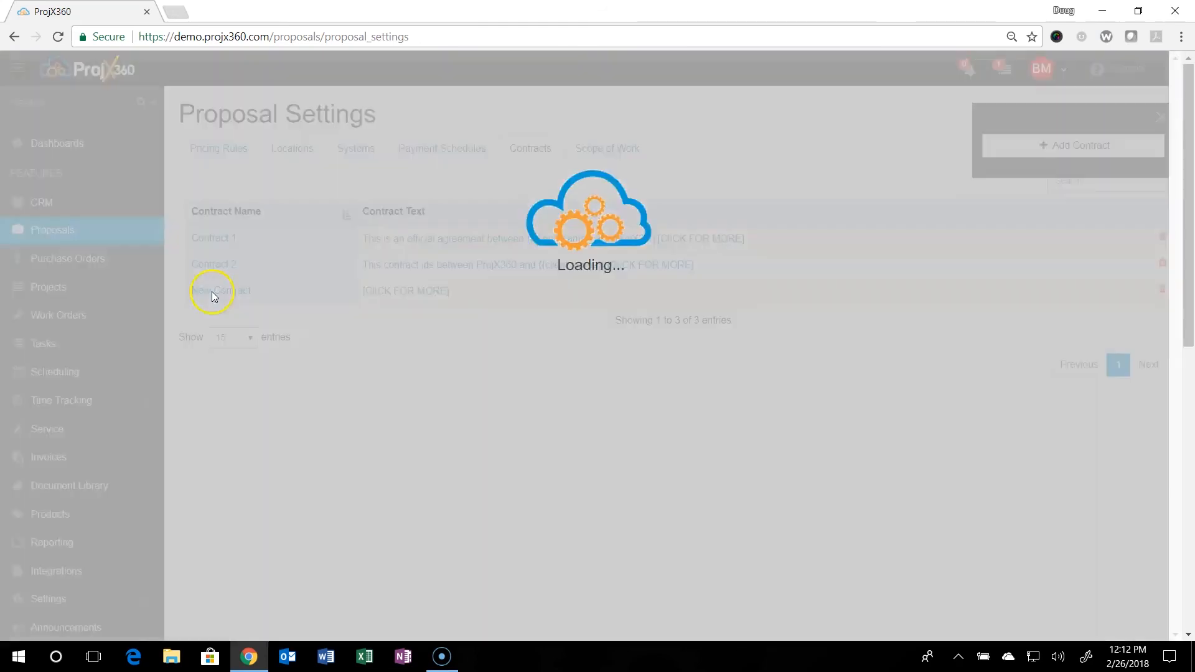
{"action": "left_click", "coordinate": [337, 192]}
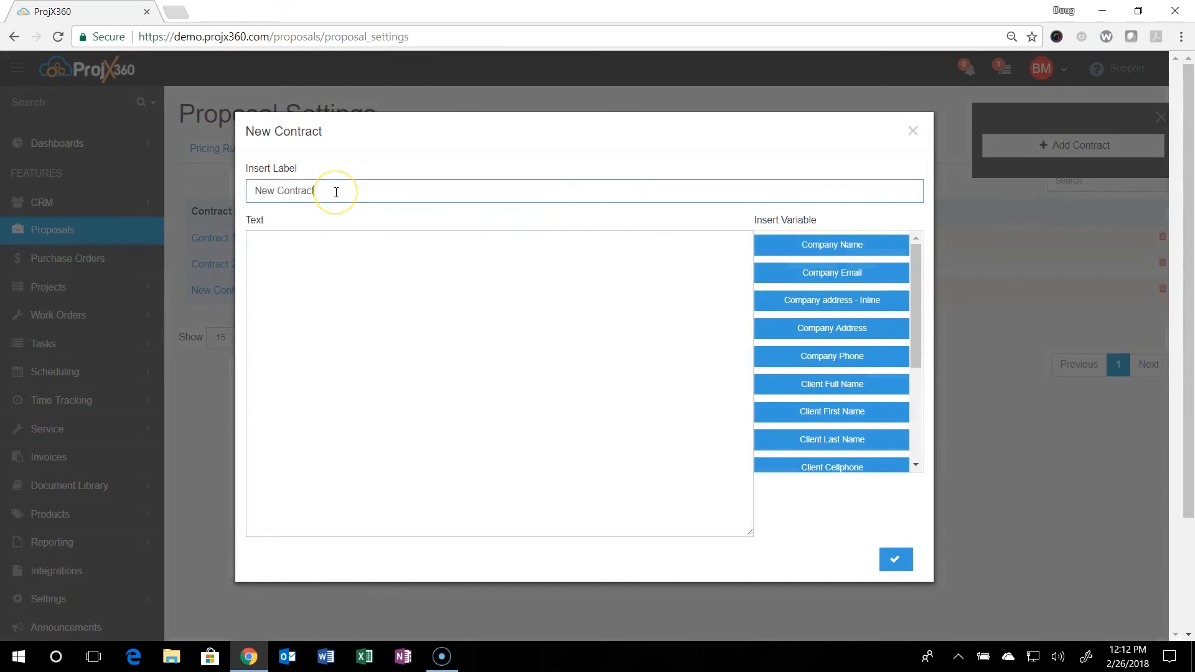
{"action": "left_click_drag", "start_coordinate": [336, 192], "coordinate": [248, 193]}
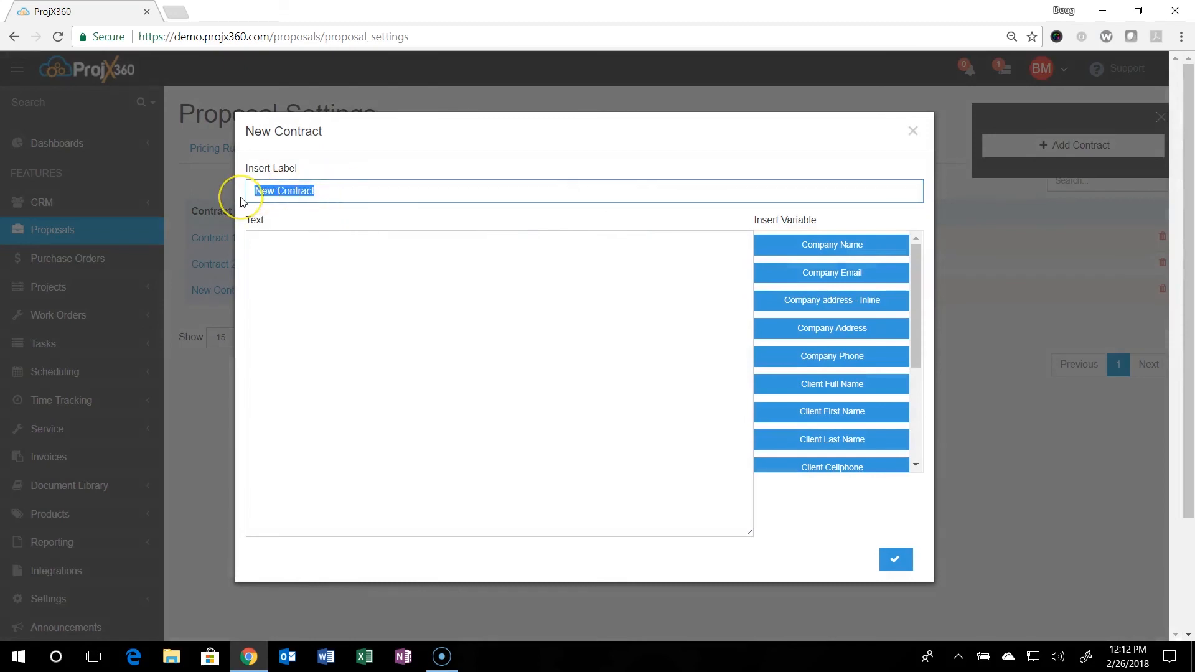
{"action": "type", "text": "Con"}
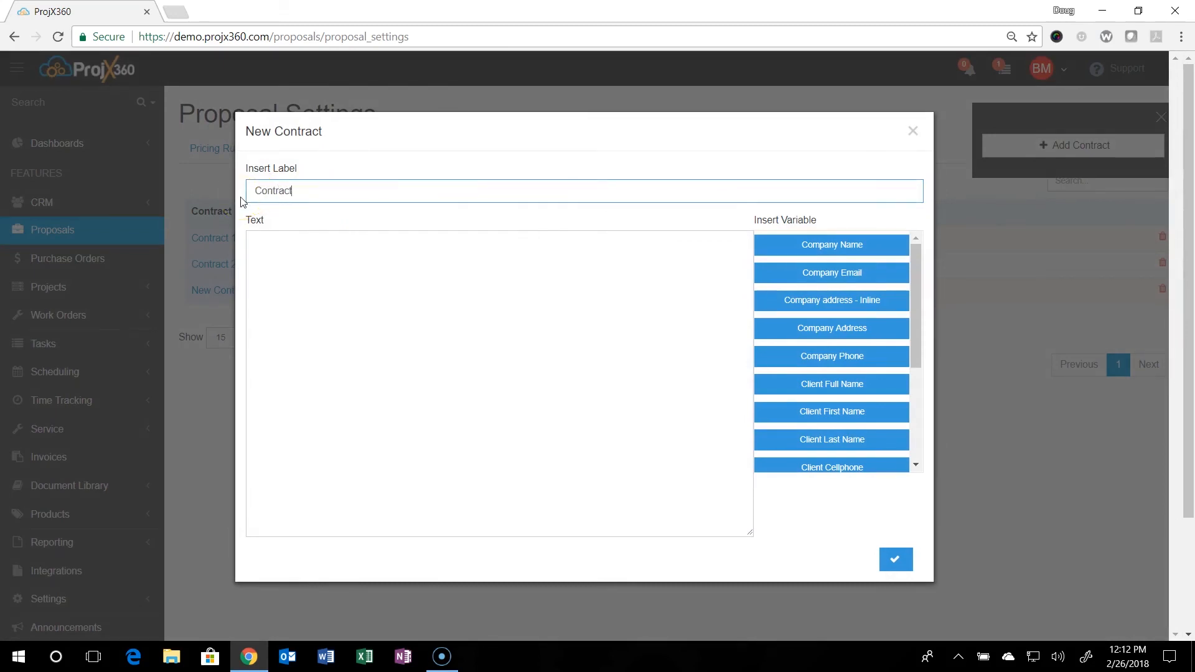
{"action": "left_click", "coordinate": [265, 244]}
{"action": "left_click_drag", "start_coordinate": [917, 308], "coordinate": [928, 395]}
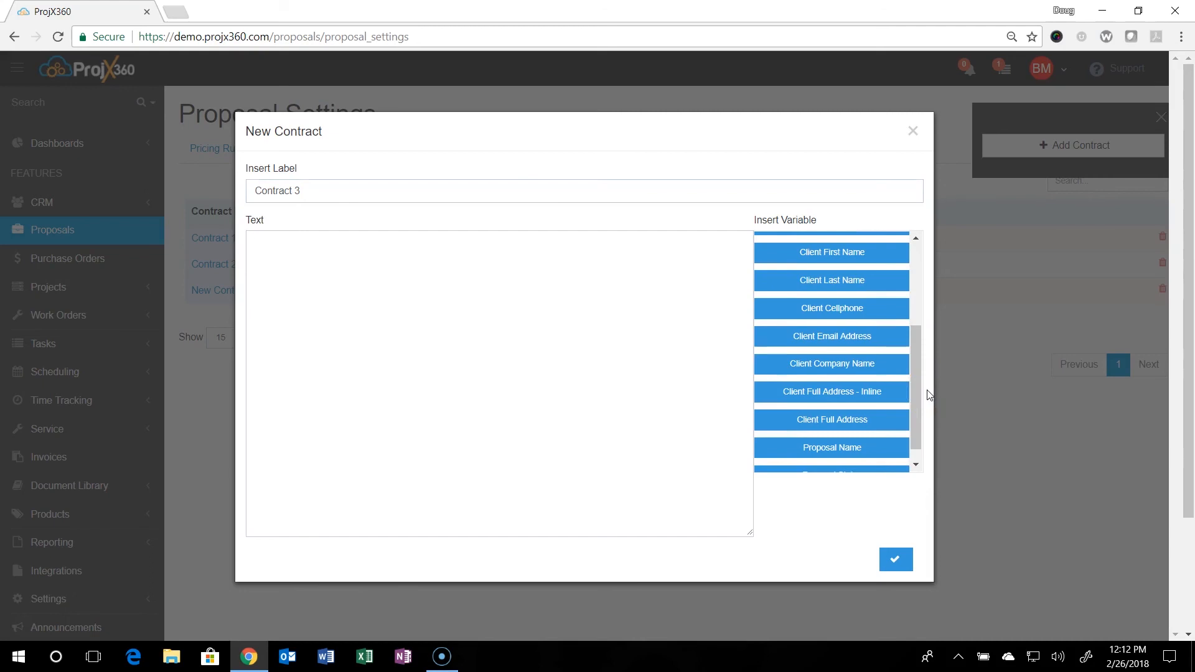
{"action": "left_click", "coordinate": [913, 132]}
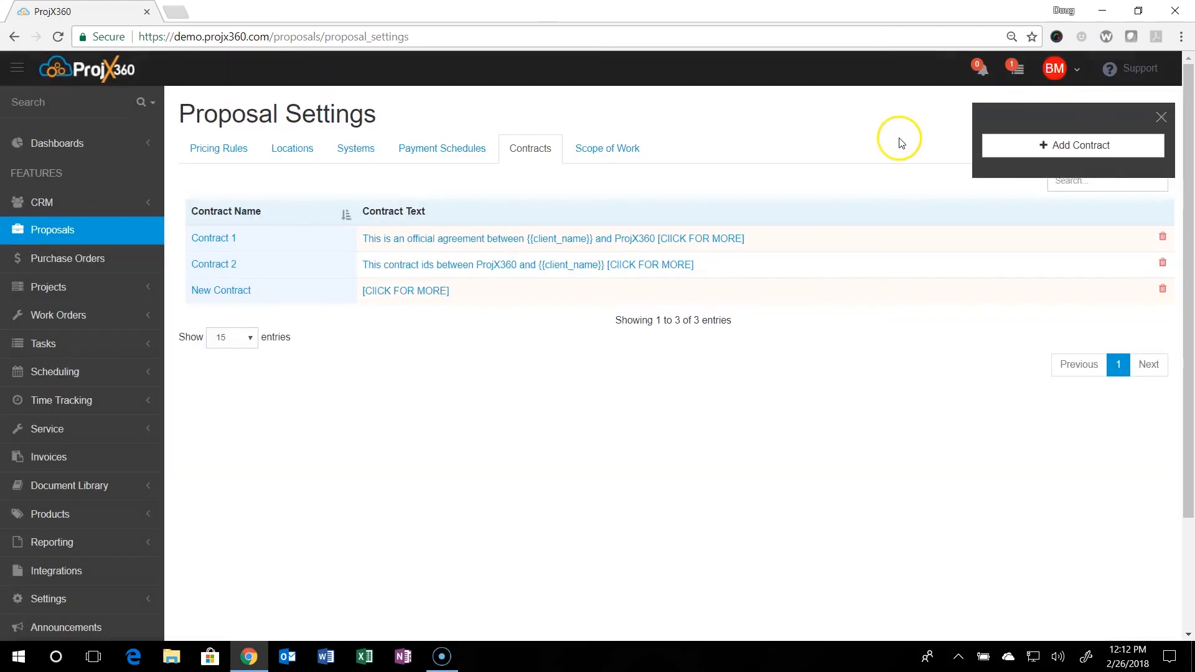
Open the Basic Scope of Work entry to examine its label, text and insertable variables, and close it.
{"action": "left_click", "coordinate": [622, 154]}
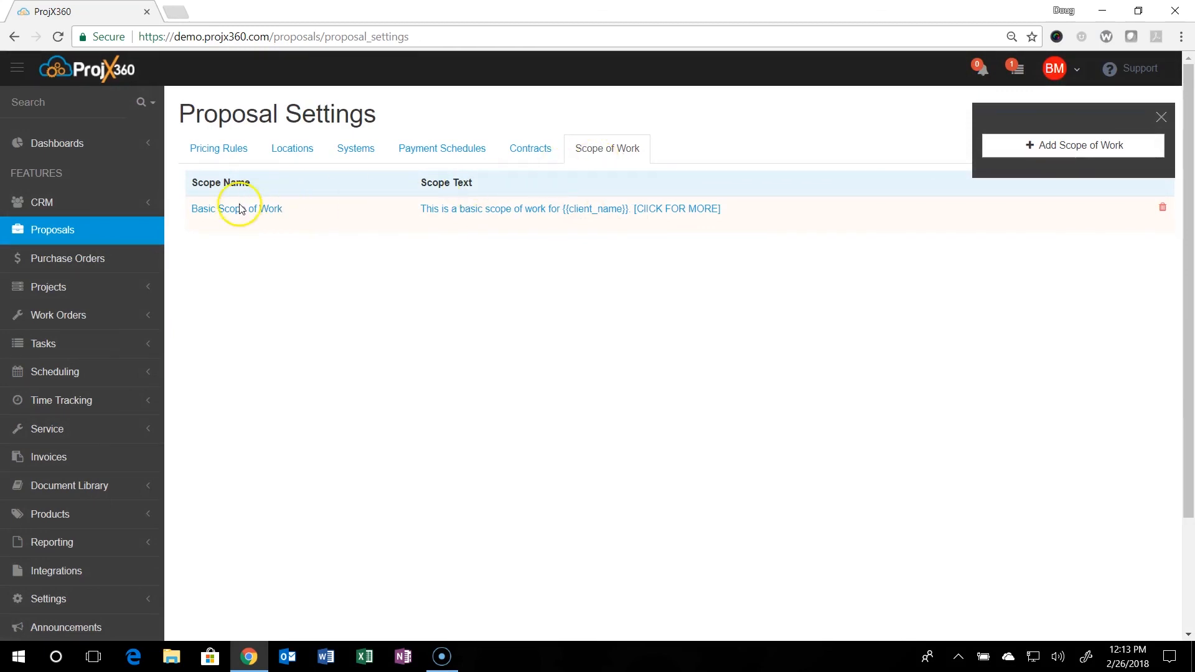
{"action": "left_click", "coordinate": [472, 214]}
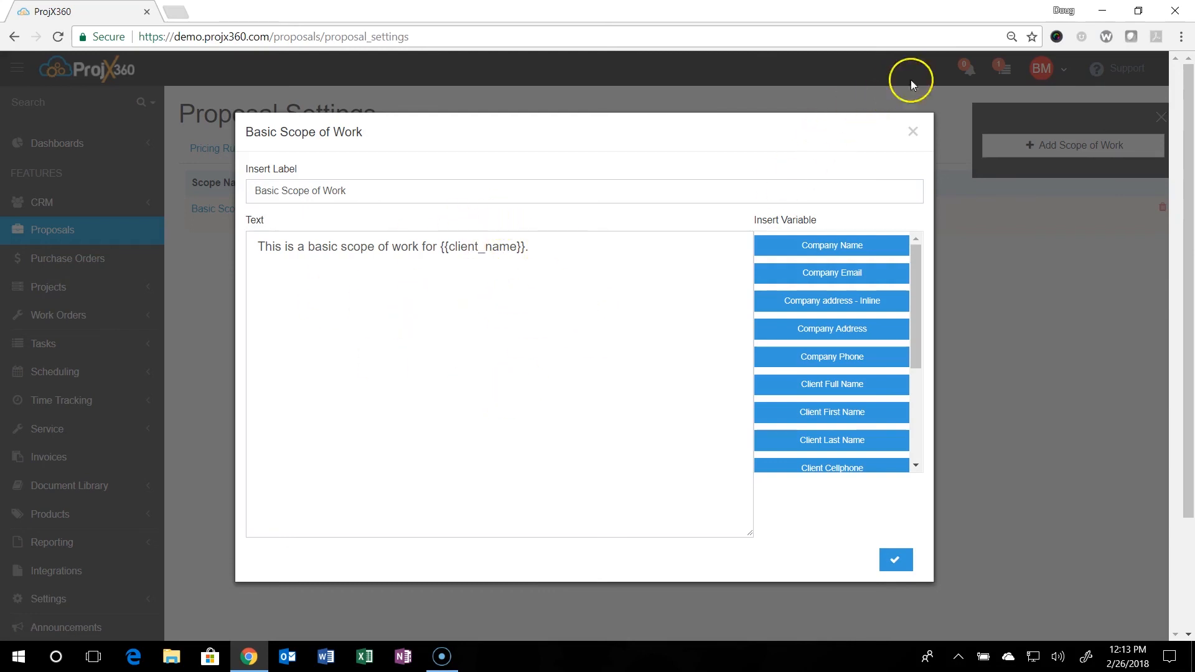
{"action": "left_click", "coordinate": [913, 132]}
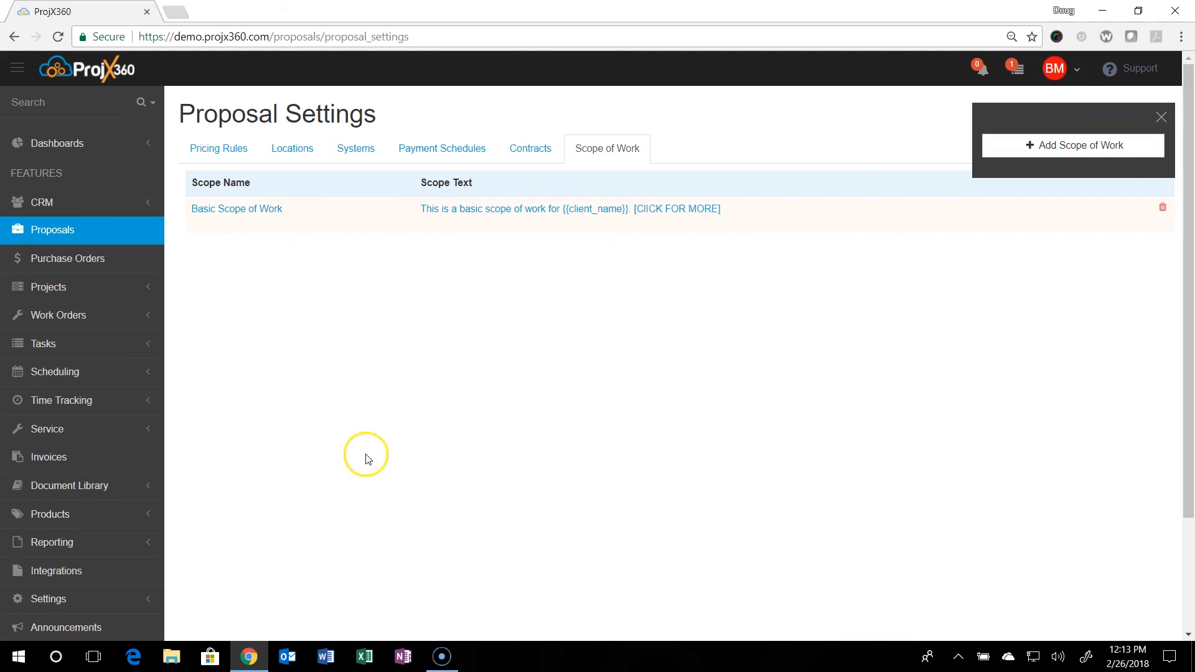
{"action": "left_click", "coordinate": [21, 627]}
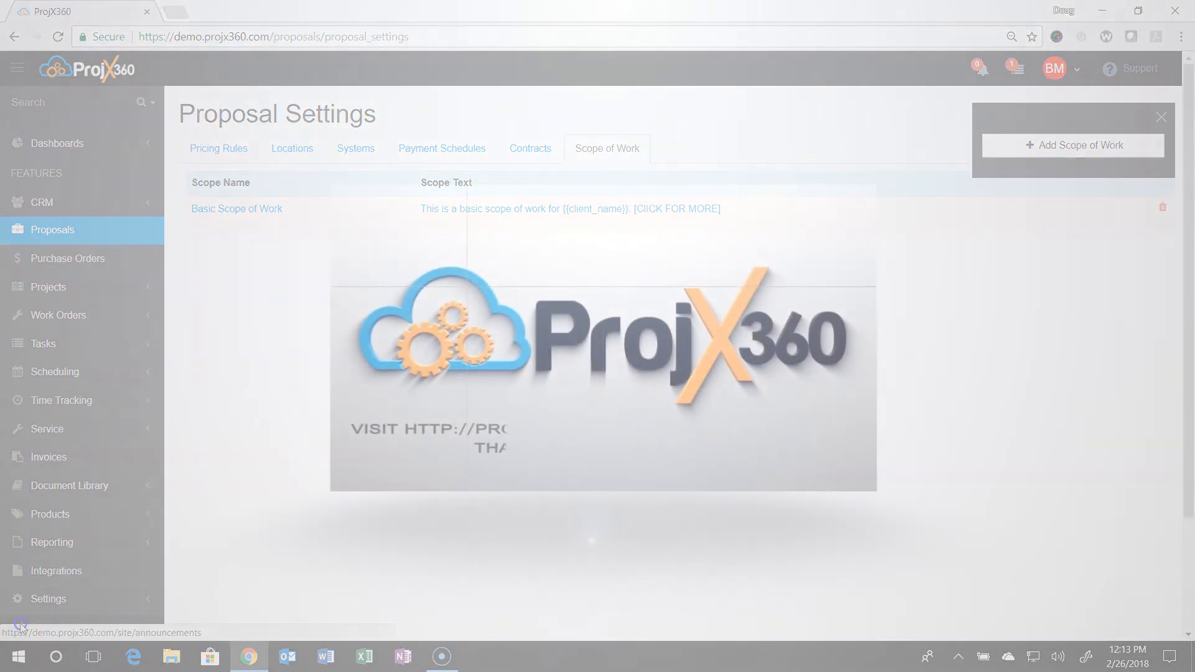